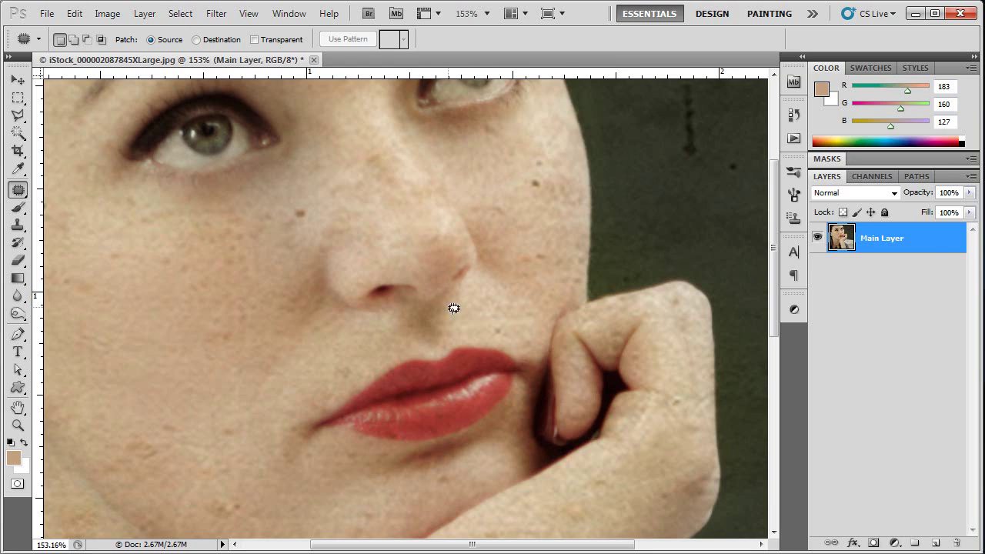
Step: Duplicate the Main Layer to get a separate copy for retouching the face
key("z")
left_click(514, 338, "alt")
left_click(510, 362, "alt")
left_click(462, 358)
left_click(487, 364)
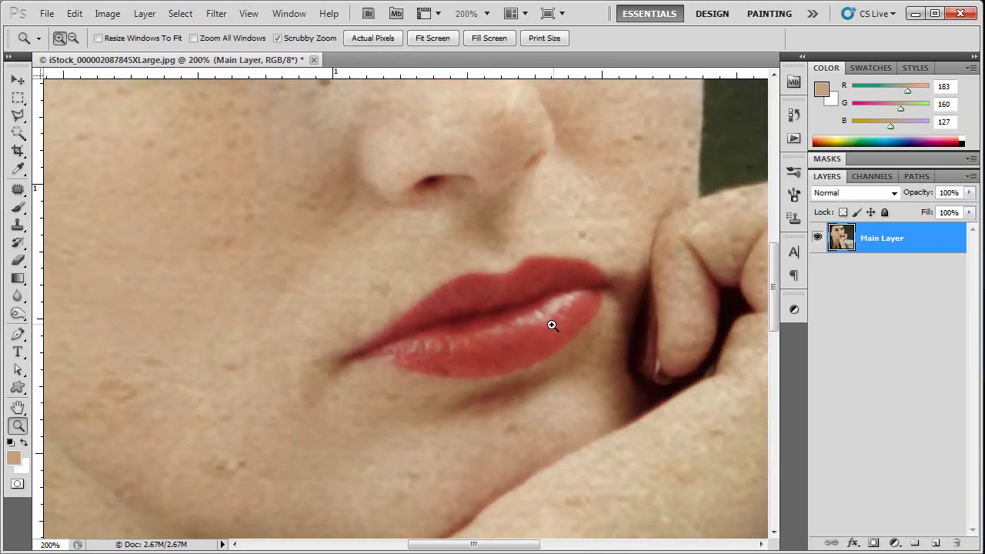
left_click(551, 325, "alt")
left_click_drag(887, 243, 935, 543)
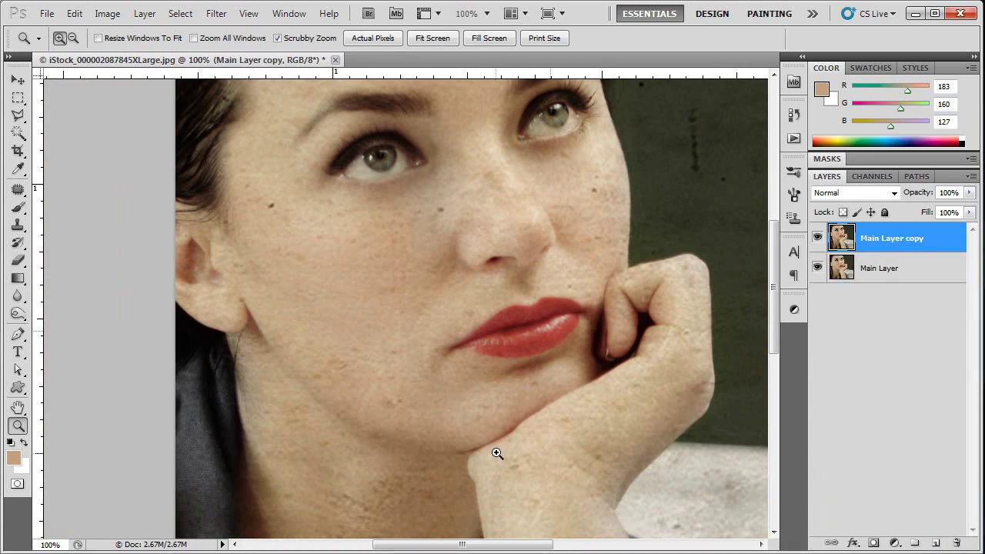
Step: Cover the lips with clean cheek skin using the Patch tool in Source mode, and clear the selection
left_click(541, 348)
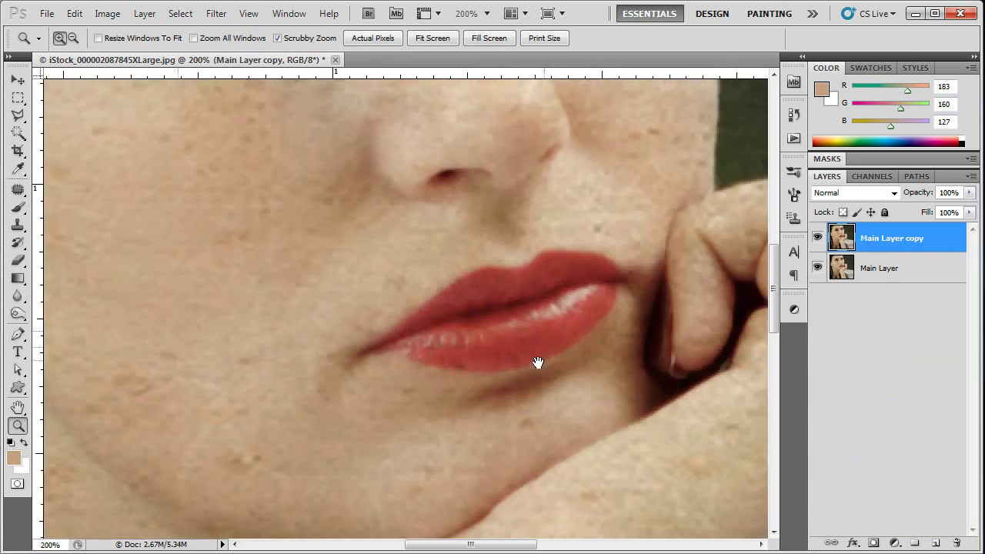
left_click_drag(554, 356, 475, 482)
left_click(19, 191)
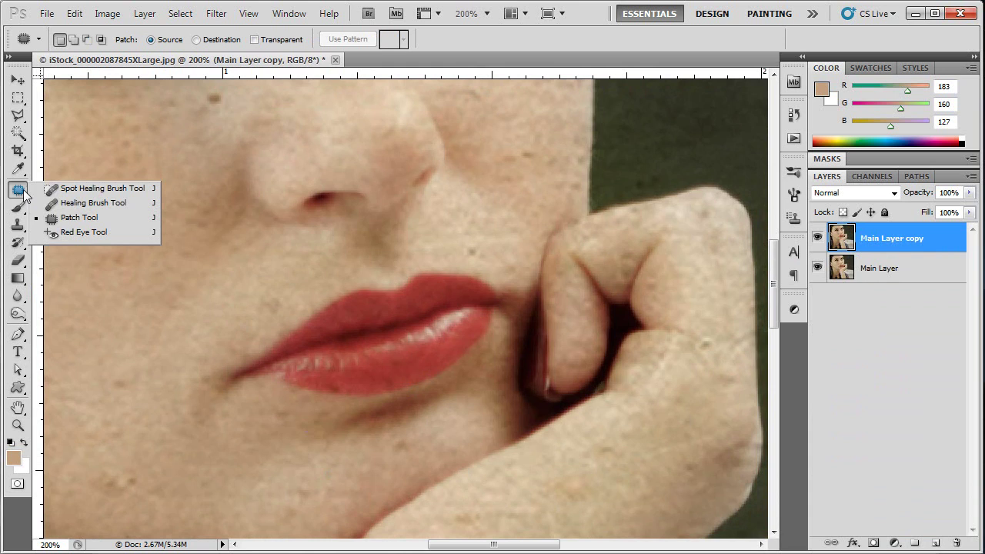
left_click(97, 217)
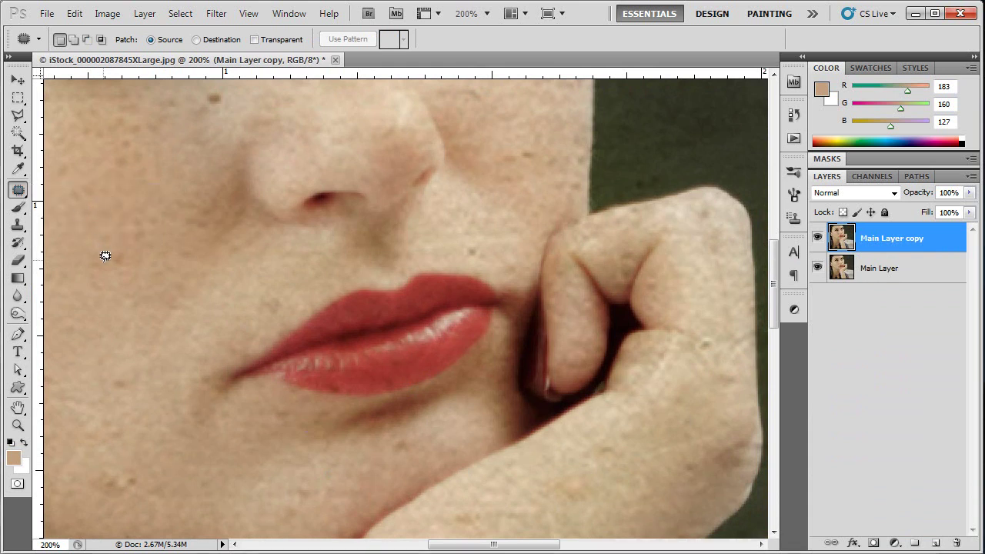
mouse_move(332, 275)
left_mouse_down()
mouse_move(211, 347)
mouse_move(190, 390)
mouse_move(206, 423)
mouse_move(347, 434)
mouse_move(406, 423)
mouse_move(470, 384)
mouse_move(520, 299)
mouse_move(516, 268)
mouse_move(455, 254)
mouse_move(335, 274)
left_mouse_up()
left_click_drag(342, 363, 277, 216)
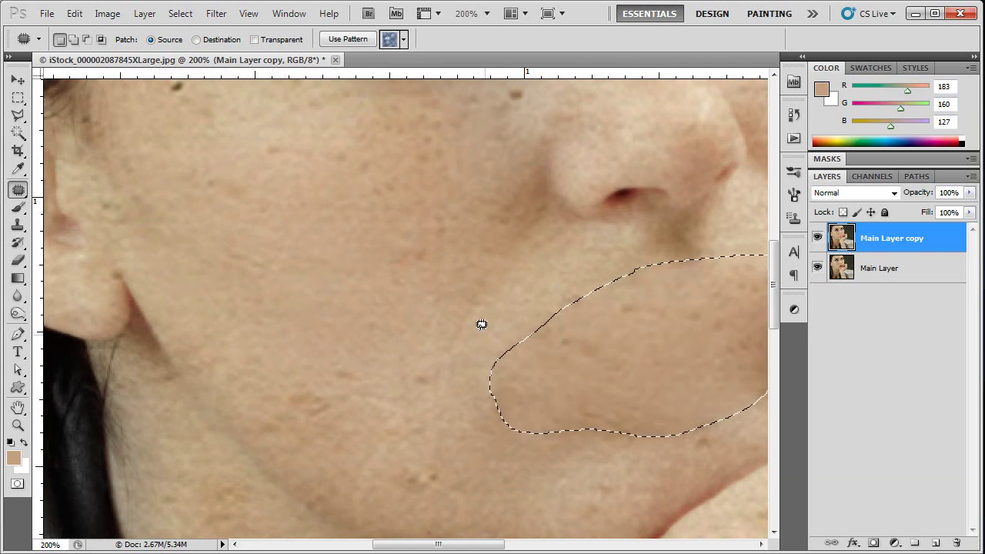
left_click_drag(475, 299, 228, 372)
key("ctrl+d")
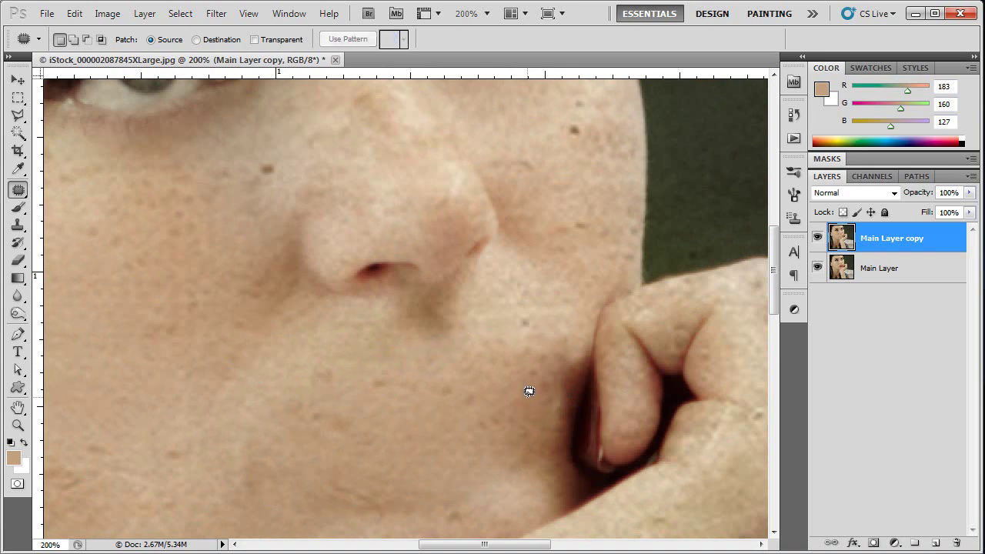
Step: Even out the blotchy skin of the patched mouth area with the Clone Stamp using a 60 px brush
key("z")
left_click_drag(475, 371, 448, 400)
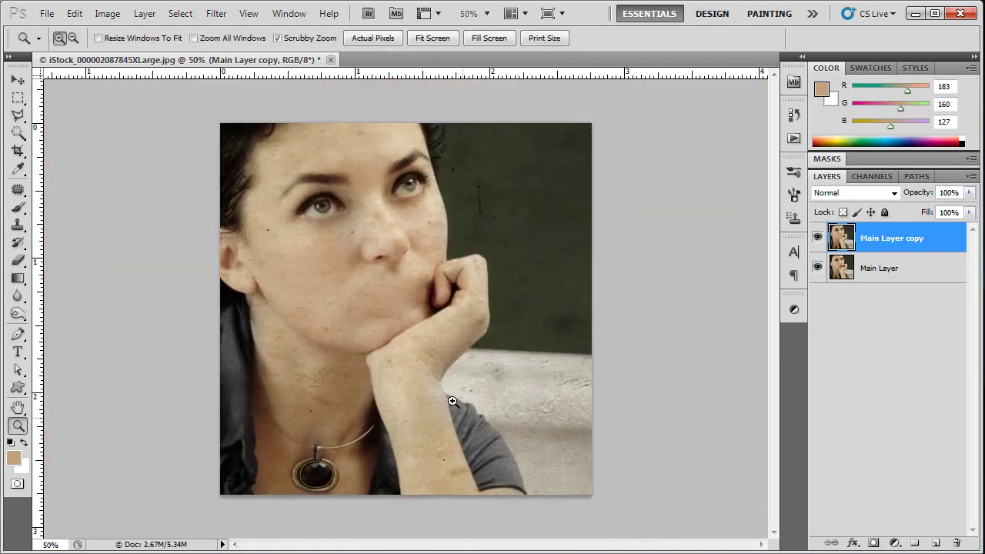
left_click_drag(369, 285, 451, 410)
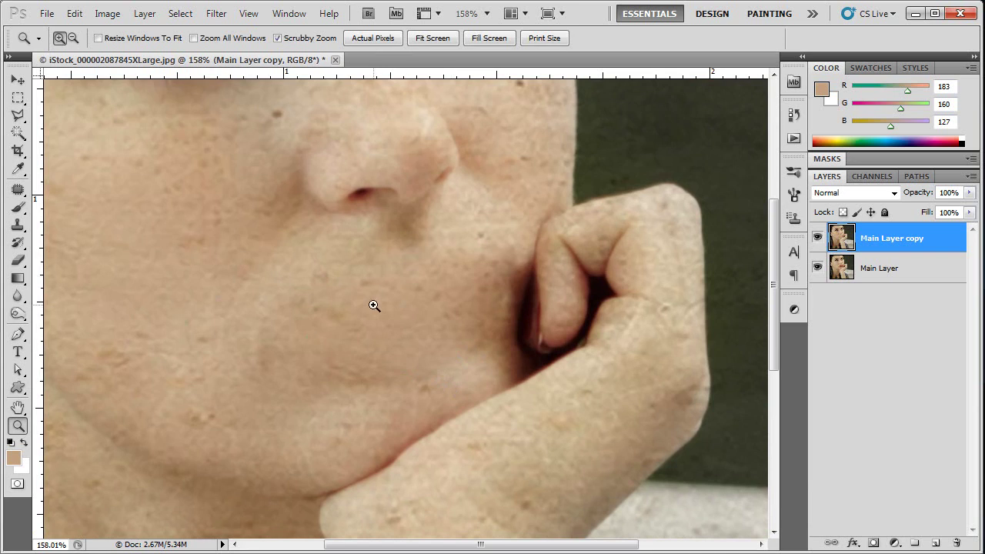
key("s")
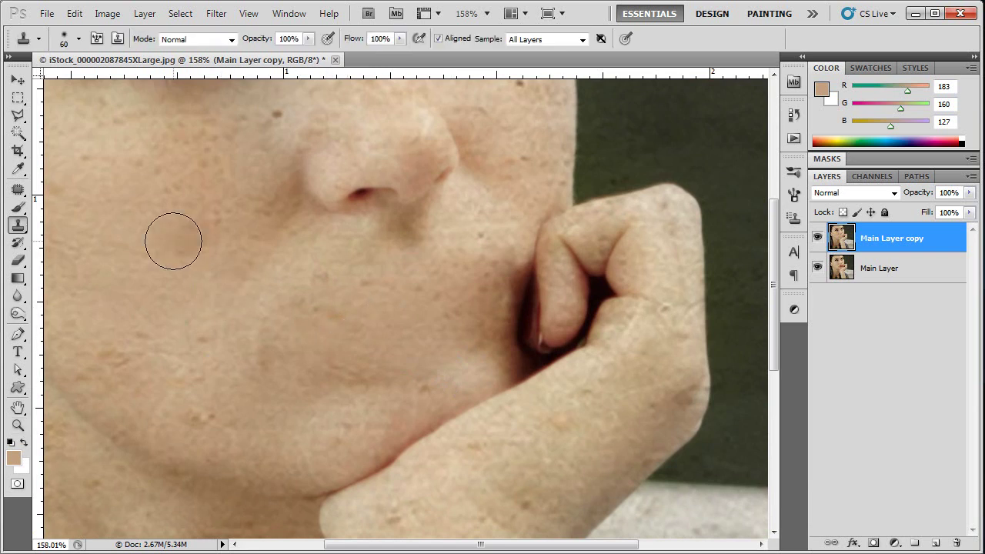
mouse_move(299, 316)
left_mouse_down()
mouse_move(272, 323)
mouse_move(277, 341)
mouse_move(336, 295)
mouse_move(299, 419)
left_mouse_up()
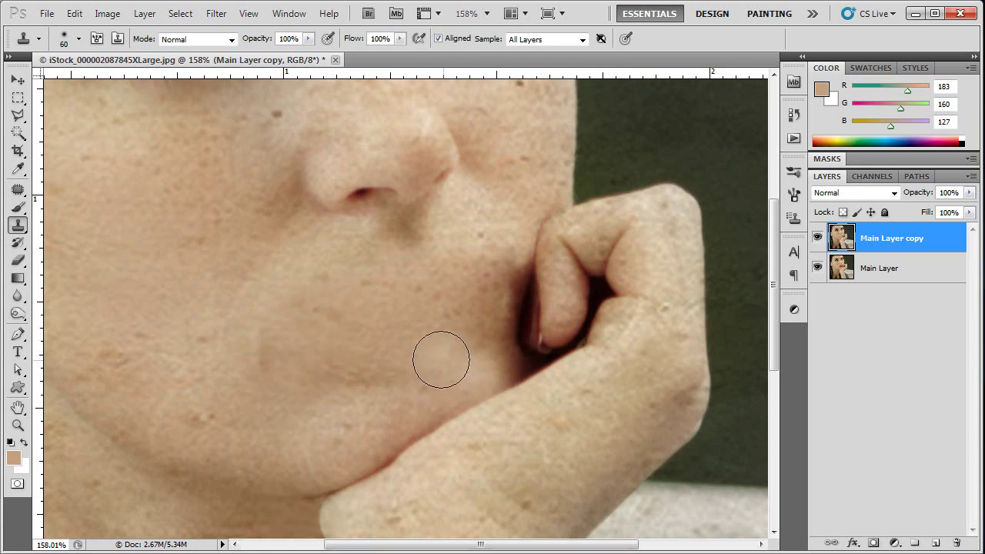
Step: Add a new empty layer above the retouched copy and name it "mouth"
key("z")
left_click(399, 316, "alt")
left_click(390, 333)
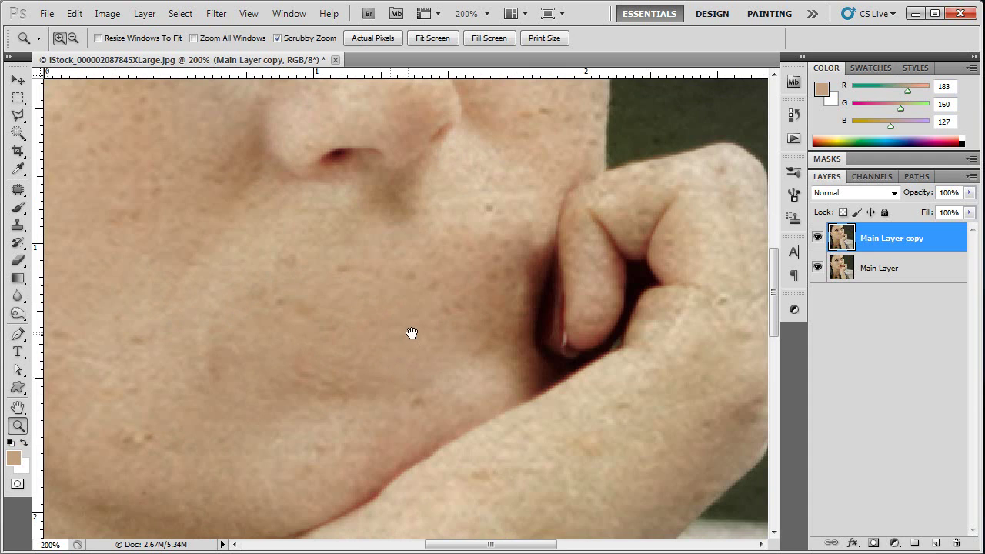
left_click_drag(407, 332, 555, 291)
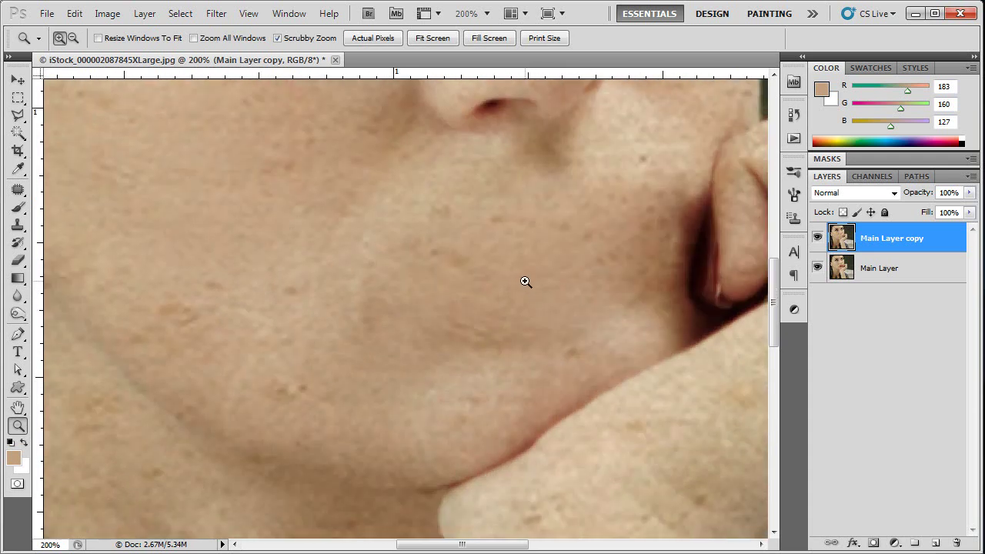
left_click(525, 300, "alt")
left_click(524, 307, "alt")
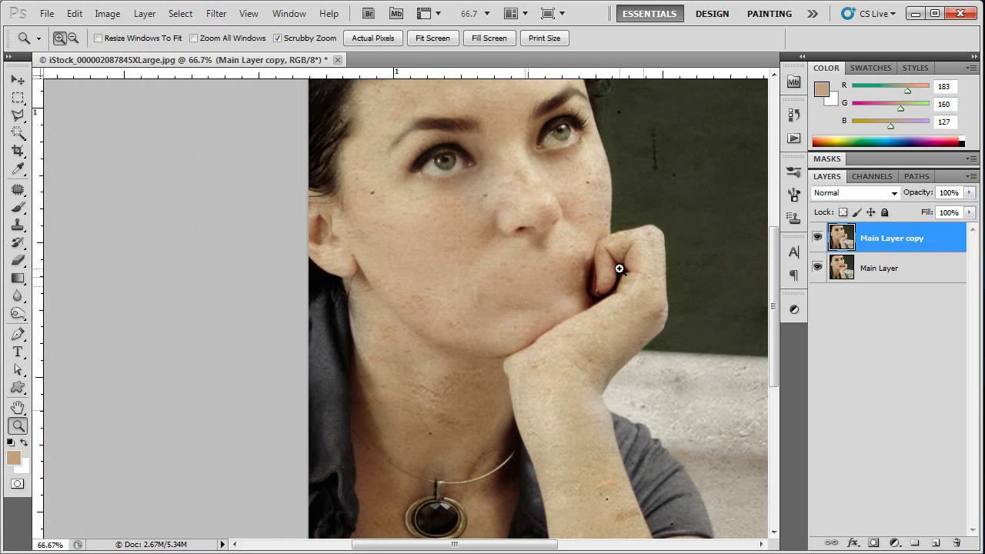
left_click(934, 543)
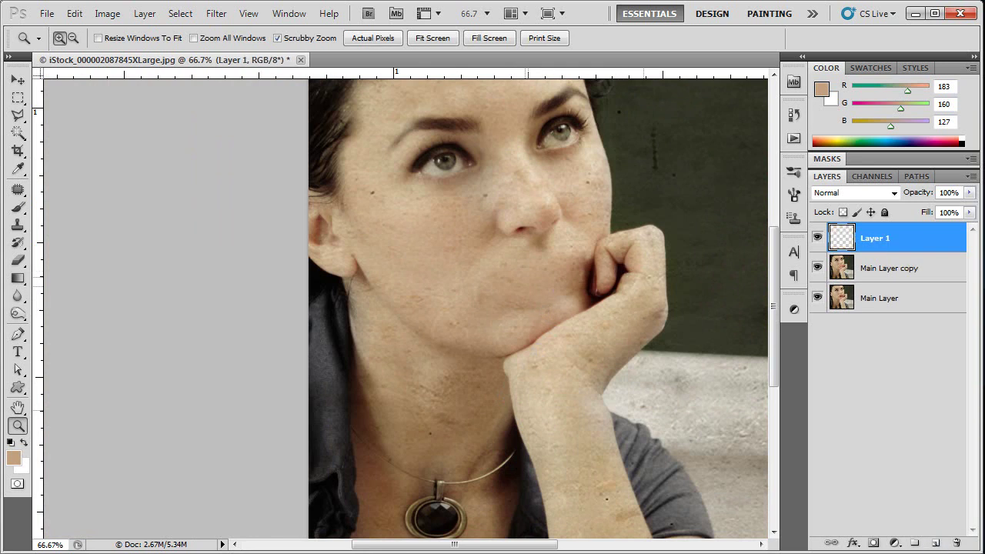
double_click(874, 242)
key("ctrl+a")
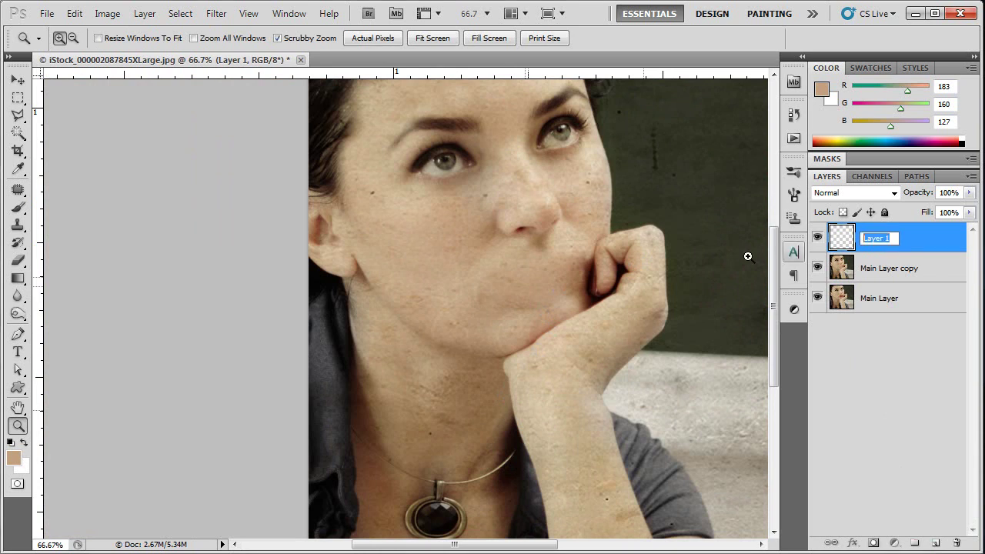
type("mouth")
key("Return")
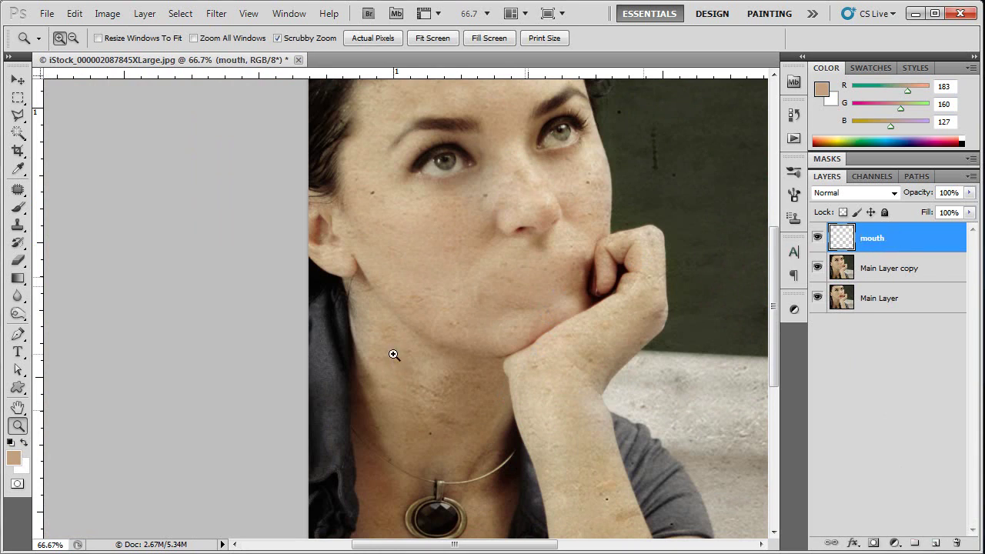
Step: Sample the dark reddish brown of the nostril (RGB 104, 51, 40) as the Brush colour for the mouth
left_click(535, 286)
left_click(512, 322)
key("b")
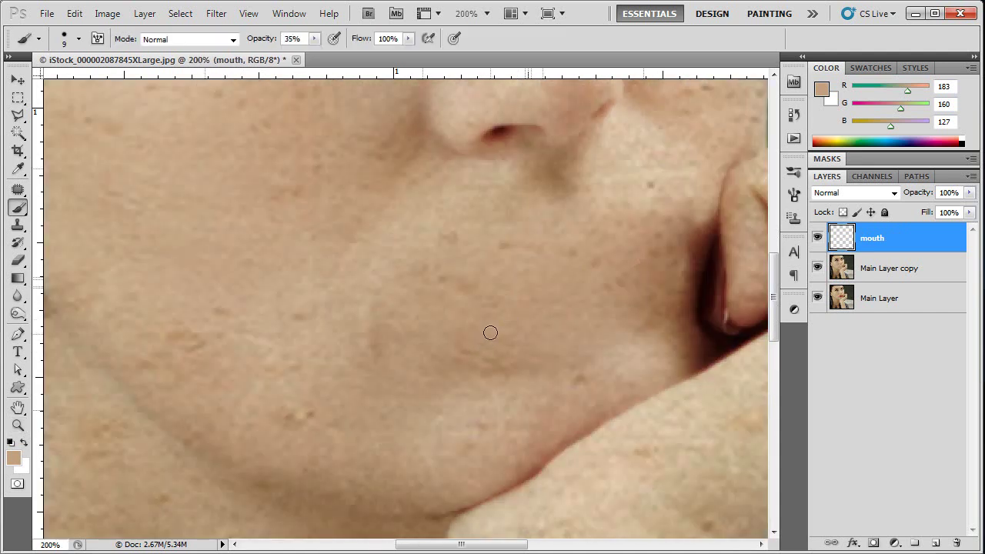
left_click_drag(500, 325, 448, 385)
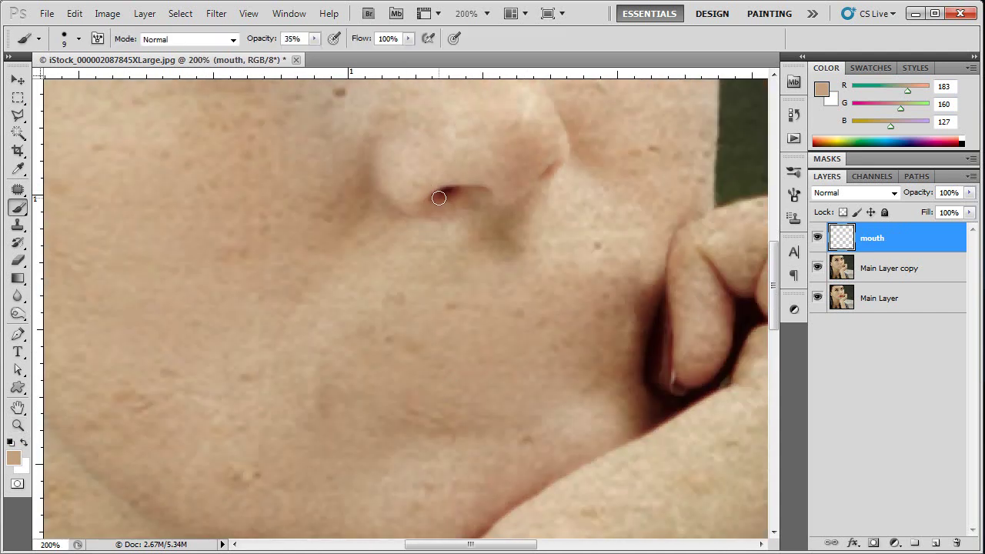
left_click(18, 208)
left_click(110, 201)
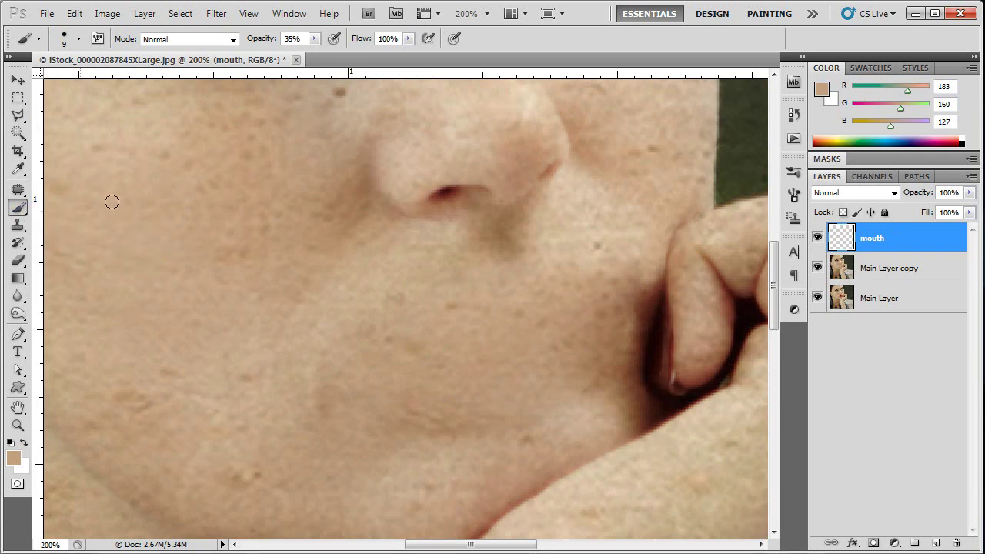
left_click(437, 192, "alt")
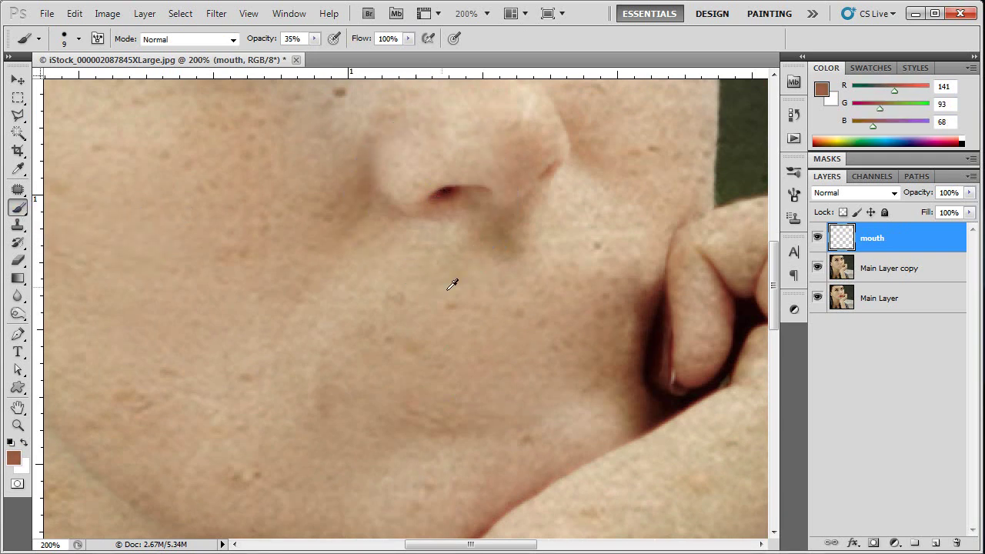
left_click_drag(440, 188, 443, 192, "alt")
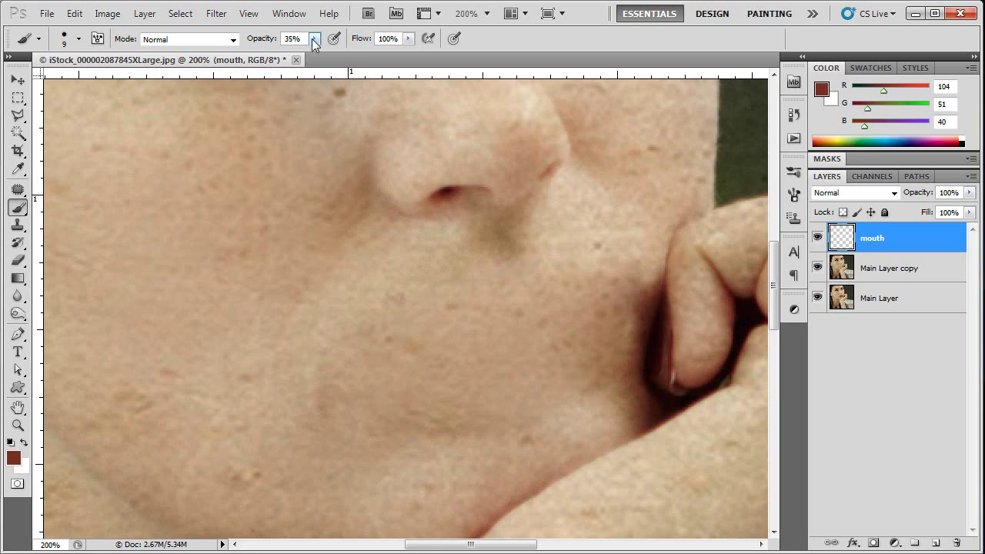
Step: Paint a thin downturned mouth line across the patched skin to the hand with a 9 px brush at 35% opacity
right_click(392, 390)
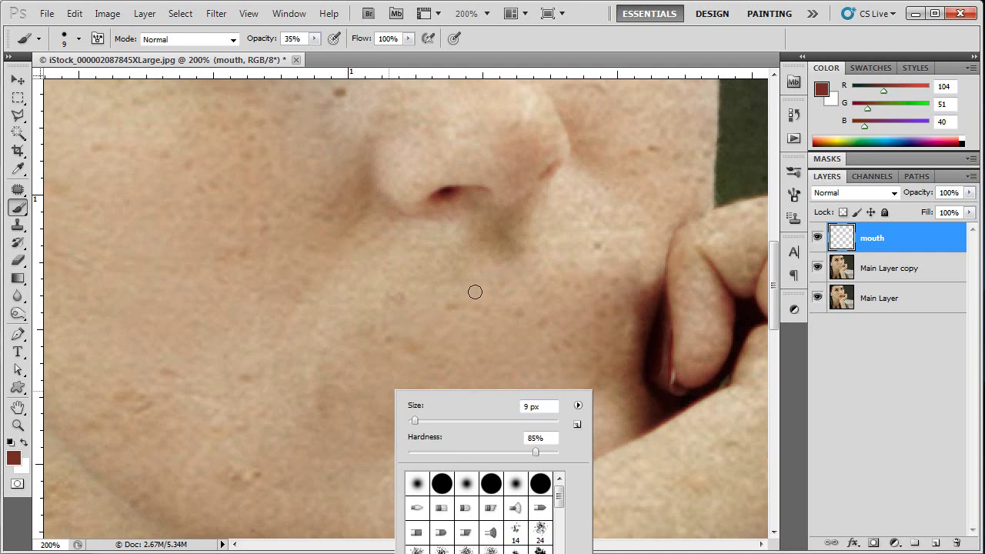
left_click(645, 333)
mouse_move(630, 333)
left_mouse_down()
mouse_move(402, 386)
mouse_move(286, 447)
mouse_move(419, 380)
mouse_move(523, 348)
mouse_move(654, 330)
mouse_move(511, 353)
mouse_move(377, 396)
mouse_move(266, 450)
mouse_move(356, 414)
mouse_move(313, 425)
mouse_move(400, 382)
mouse_move(386, 393)
mouse_move(649, 332)
left_mouse_up()
Step: Set the mouth layer's blend mode to Multiply
key("z")
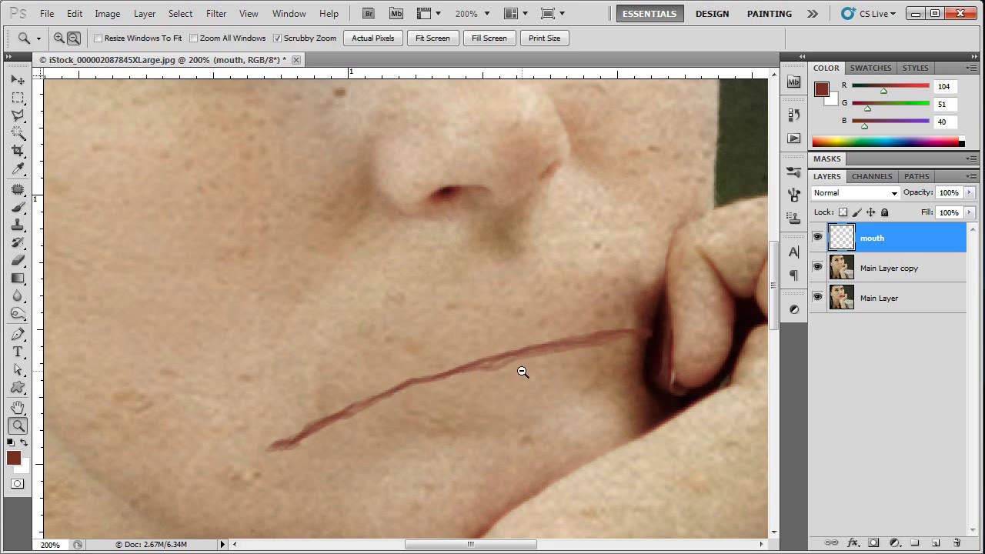
left_click(519, 367, "alt")
left_click(519, 367, "alt")
left_click(503, 367)
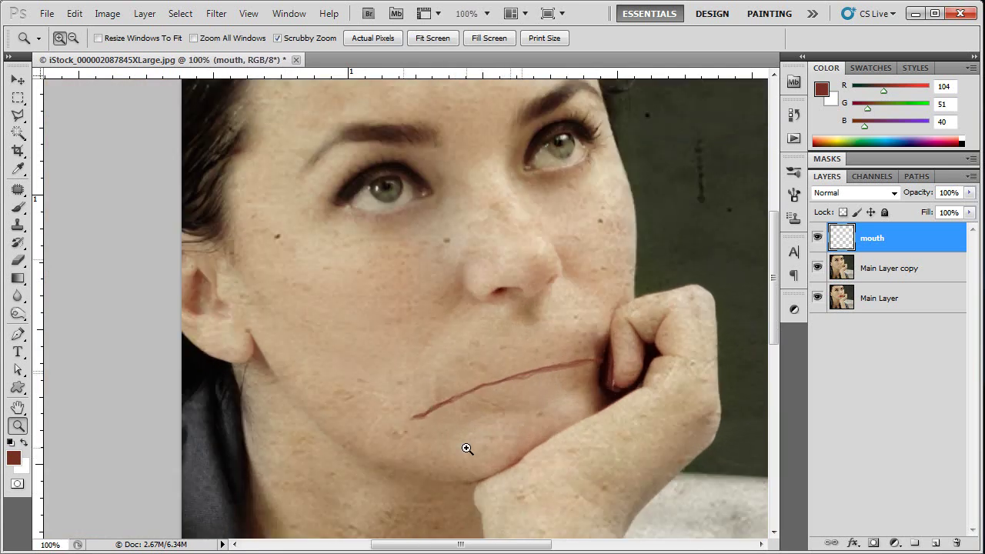
left_click(893, 193)
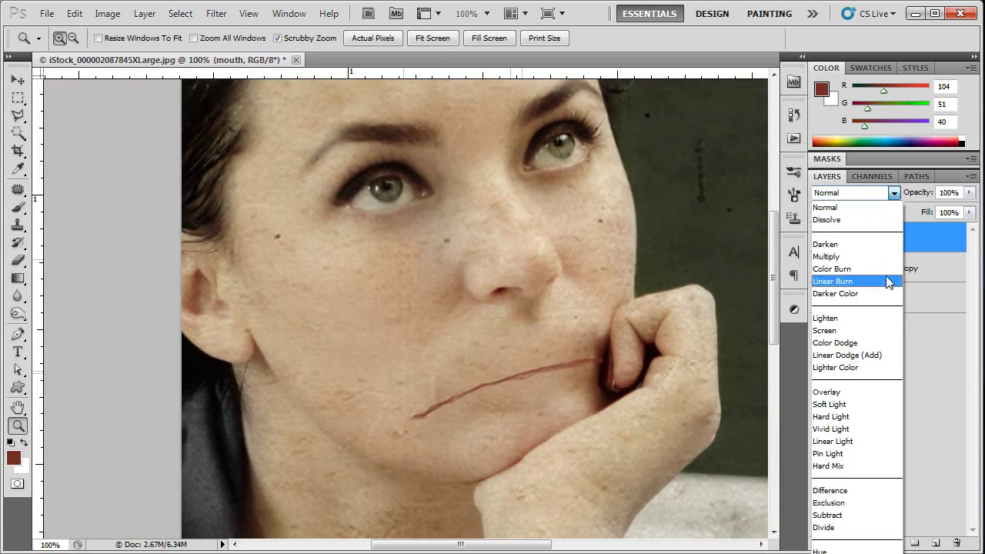
left_click(883, 256)
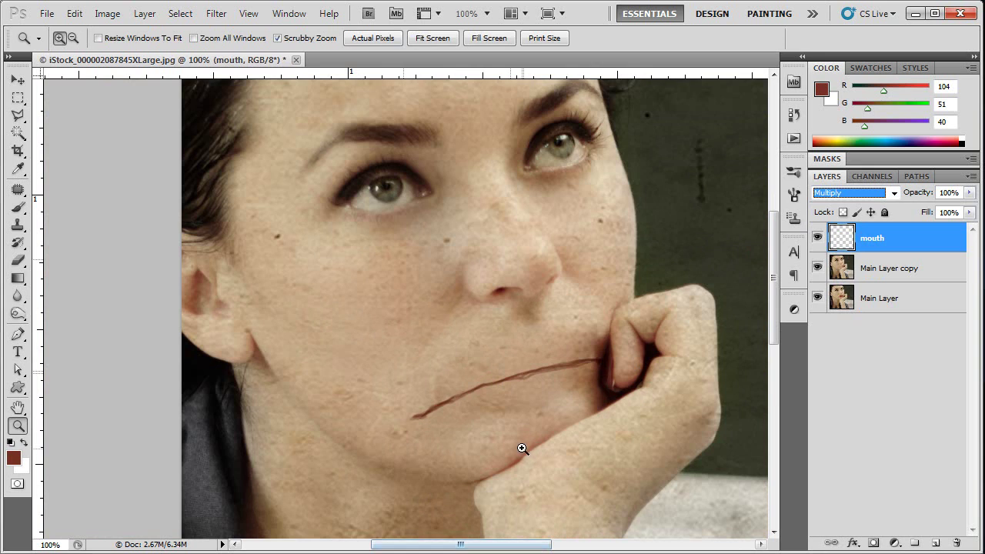
Step: Paint soft shading along the mouth line with a 25 px brush at 13% hardness and 9% opacity
left_click(516, 382)
key("b")
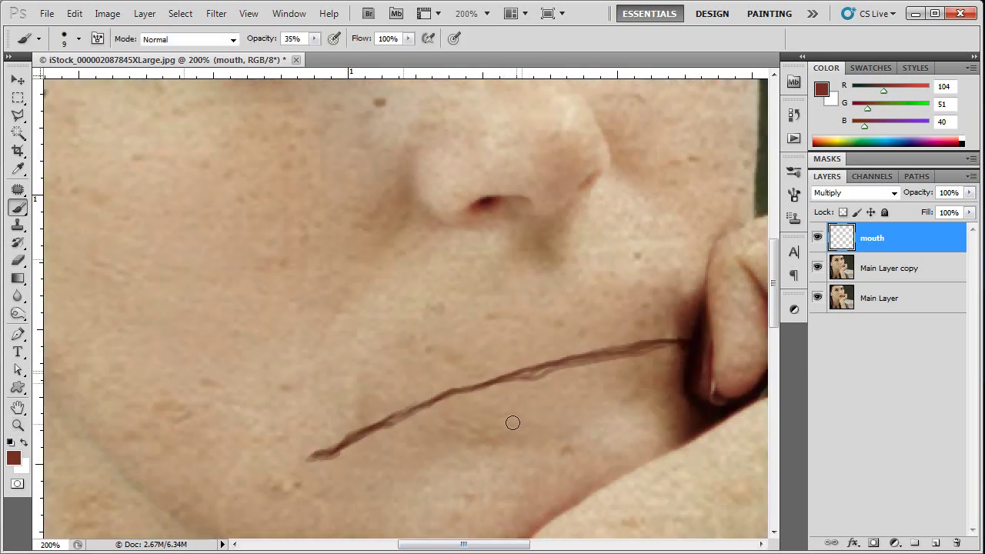
key("bracketright")
key("bracketright")
key("bracketright")
key("bracketright")
right_click(553, 351)
left_click_drag(560, 396, 509, 399)
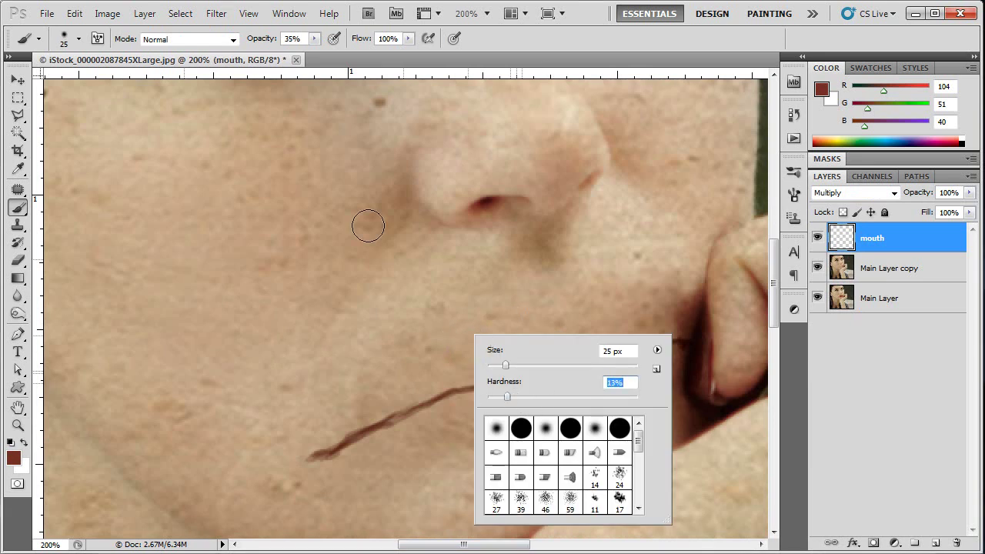
left_click_drag(313, 44, 293, 60)
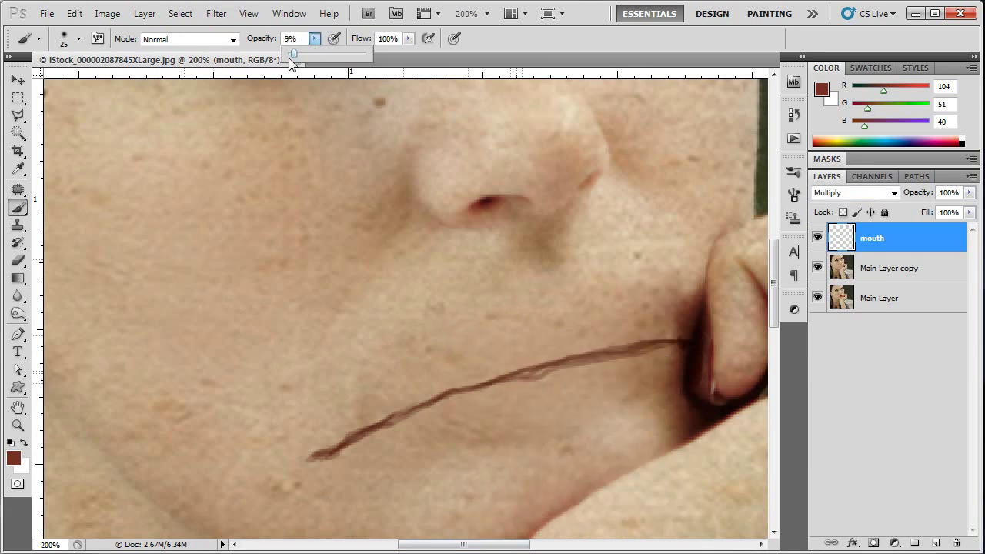
mouse_move(367, 433)
left_mouse_down()
mouse_move(336, 450)
mouse_move(451, 390)
mouse_move(384, 421)
mouse_move(562, 358)
mouse_move(536, 364)
mouse_move(566, 347)
mouse_move(577, 359)
mouse_move(680, 342)
mouse_move(439, 401)
mouse_move(452, 397)
mouse_move(321, 456)
mouse_move(422, 397)
mouse_move(391, 413)
mouse_move(485, 374)
mouse_move(674, 337)
mouse_move(646, 347)
mouse_move(673, 348)
mouse_move(488, 378)
mouse_move(399, 416)
mouse_move(624, 354)
mouse_move(487, 382)
mouse_move(384, 415)
mouse_move(303, 460)
mouse_move(317, 460)
mouse_move(298, 460)
mouse_move(337, 451)
mouse_move(319, 450)
mouse_move(378, 422)
mouse_move(439, 409)
left_mouse_up()
Step: Refine and darken the mouth line with a fine 9 px brush at 9% opacity
key("z")
left_click(462, 447, "alt")
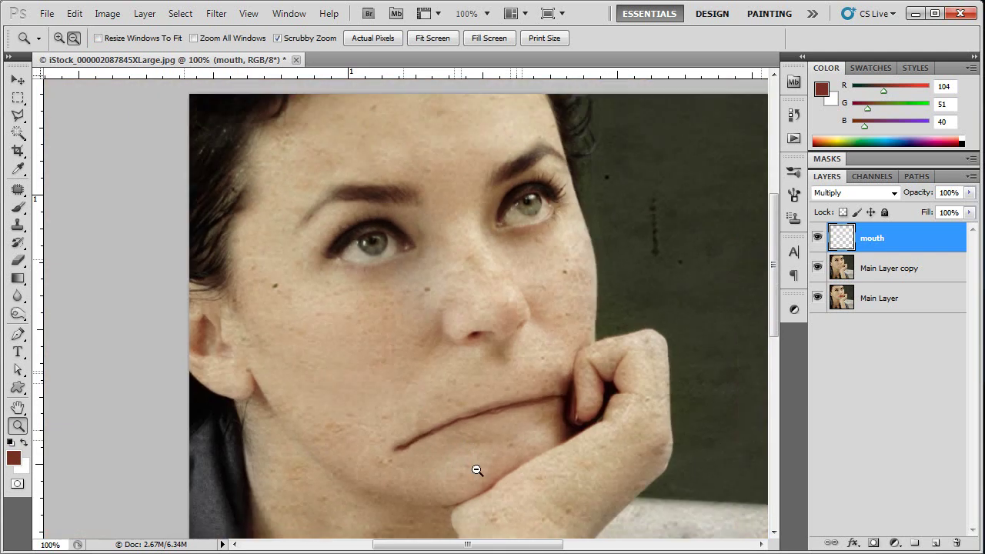
left_click(475, 468, "alt")
left_click_drag(499, 424, 531, 483)
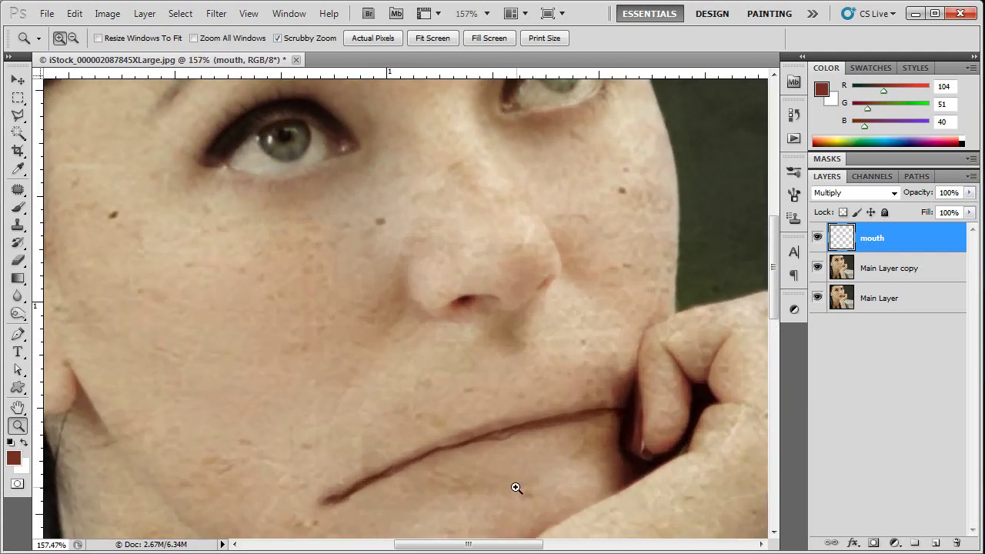
key("b")
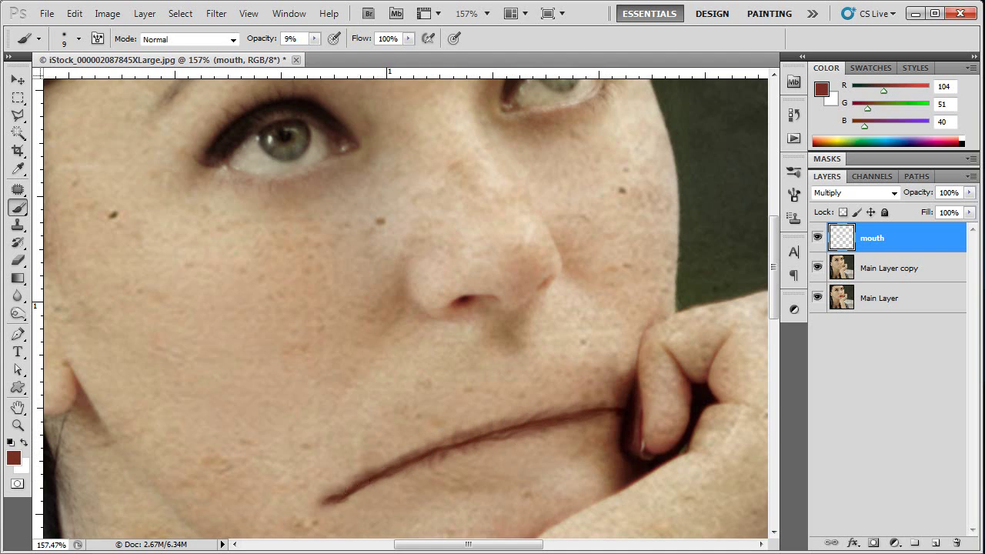
Step: Lower the mouth layer's opacity to 71%
key("z")
left_click(454, 451, "alt")
left_click_drag(528, 412, 525, 288)
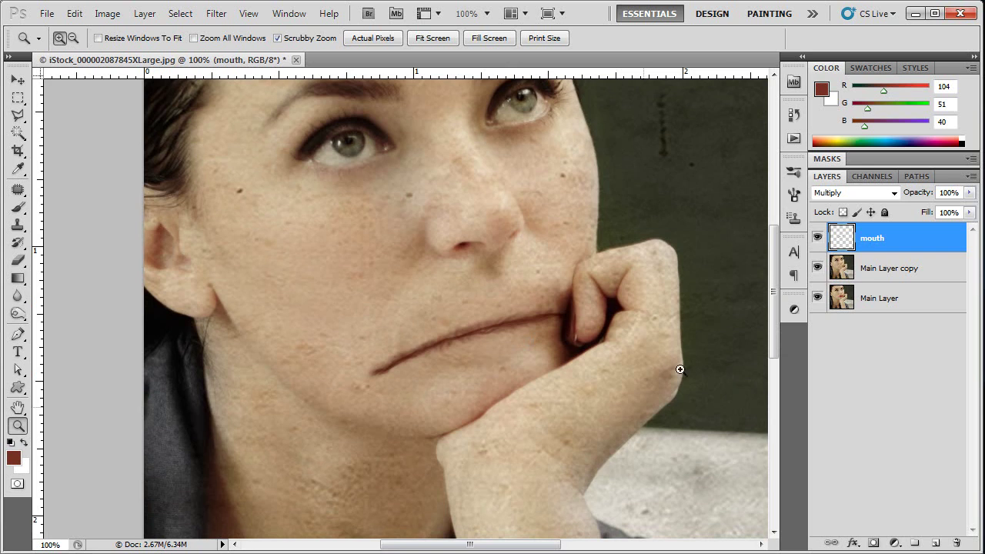
left_click_drag(962, 210, 946, 213)
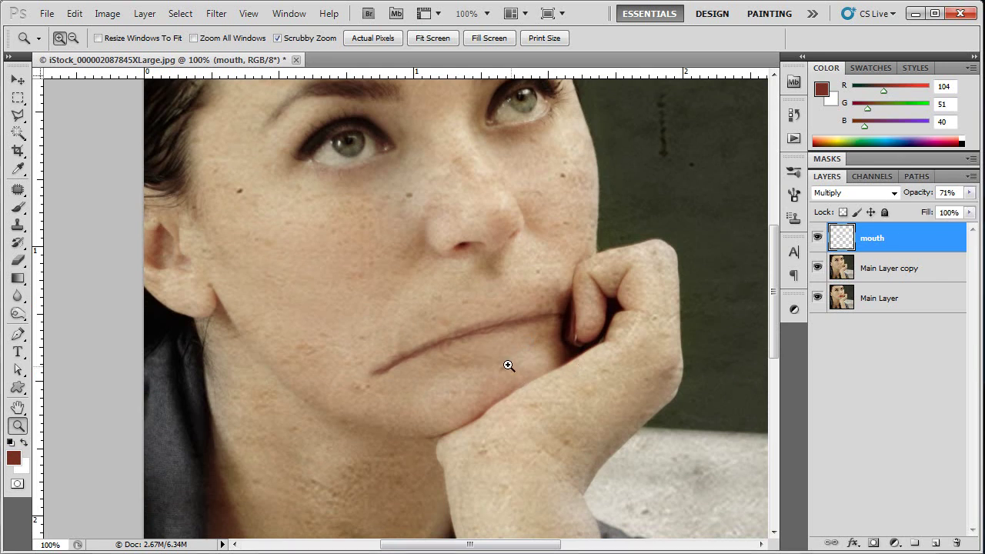
Step: Add a new layer named "stitch" above the mouth layer
left_click(487, 359, "alt")
left_click(499, 504, "alt")
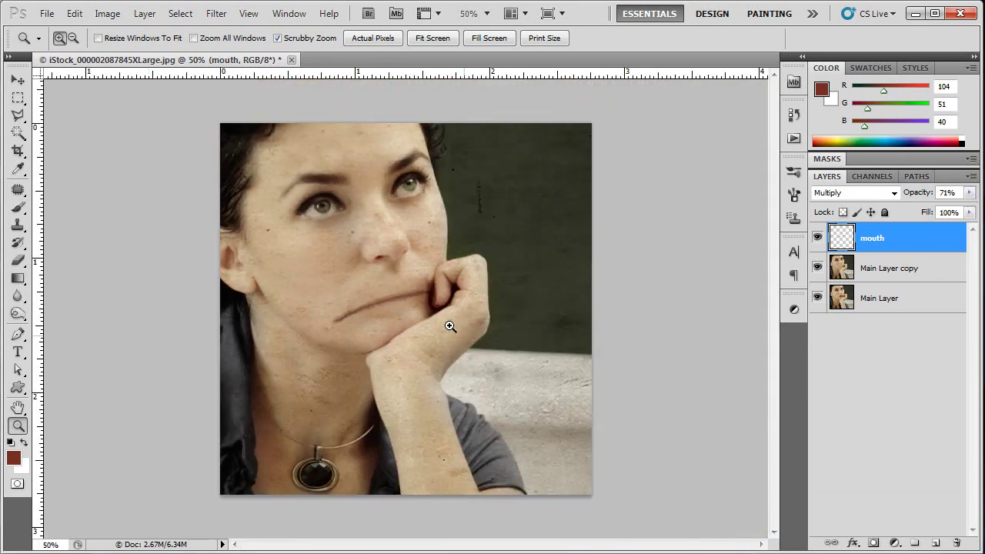
left_click_drag(380, 290, 454, 474)
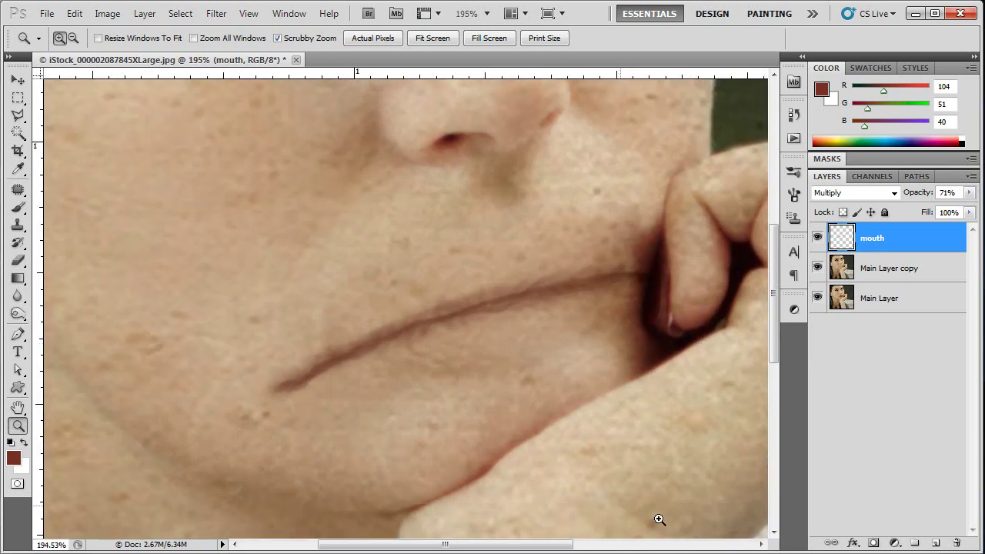
left_click(935, 543)
double_click(869, 243)
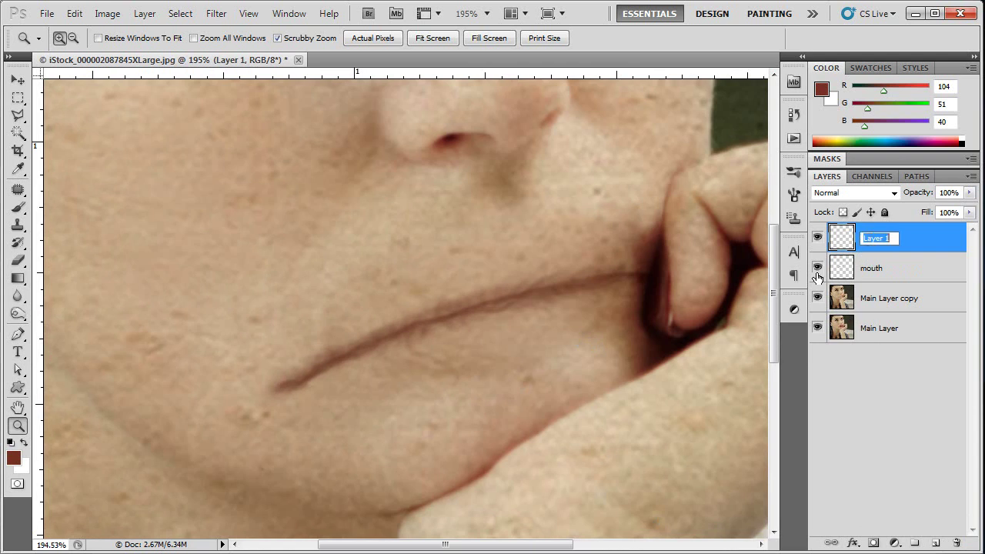
type("stitch")
key("Return")
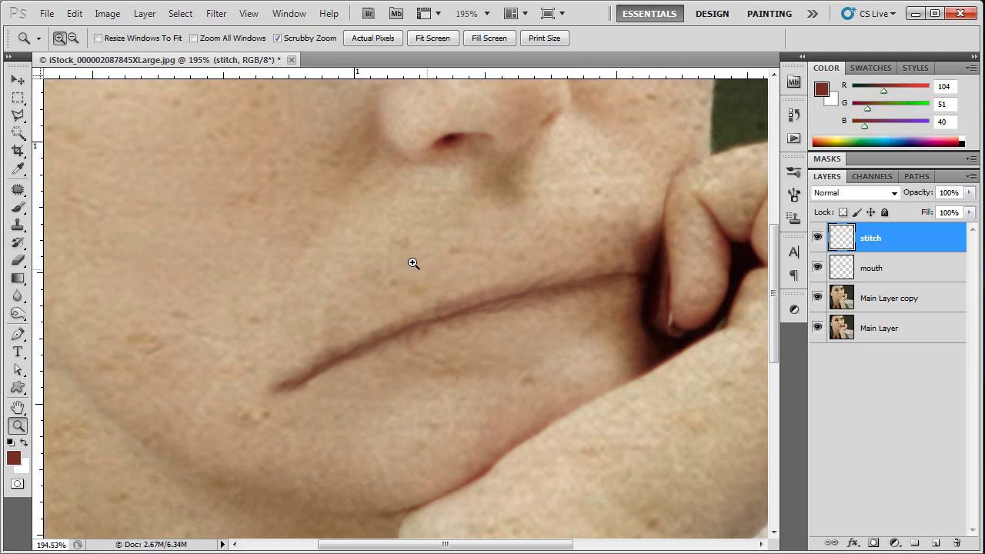
Step: Set up a 7 px brush at 75% hardness and 100% opacity, using a dark brown sampled from the shadow beside the fingers
key("b")
left_click(314, 39)
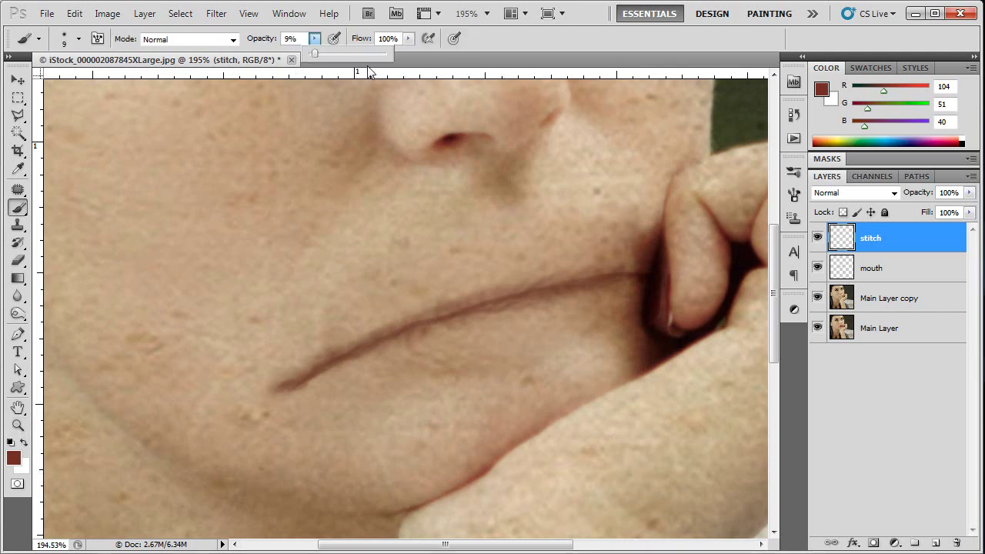
left_click_drag(355, 53, 484, 45)
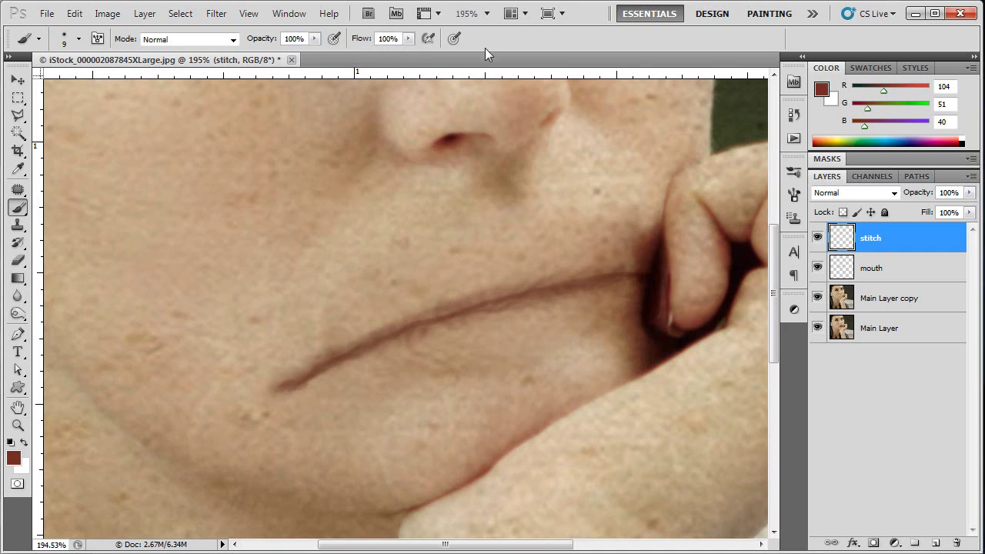
right_click(370, 285)
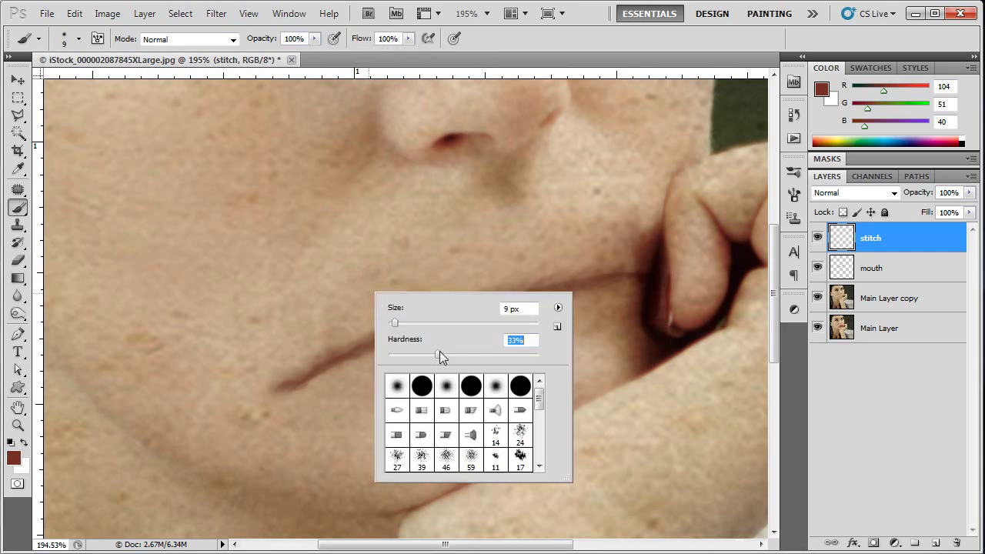
left_click_drag(496, 362, 500, 357)
key("Return")
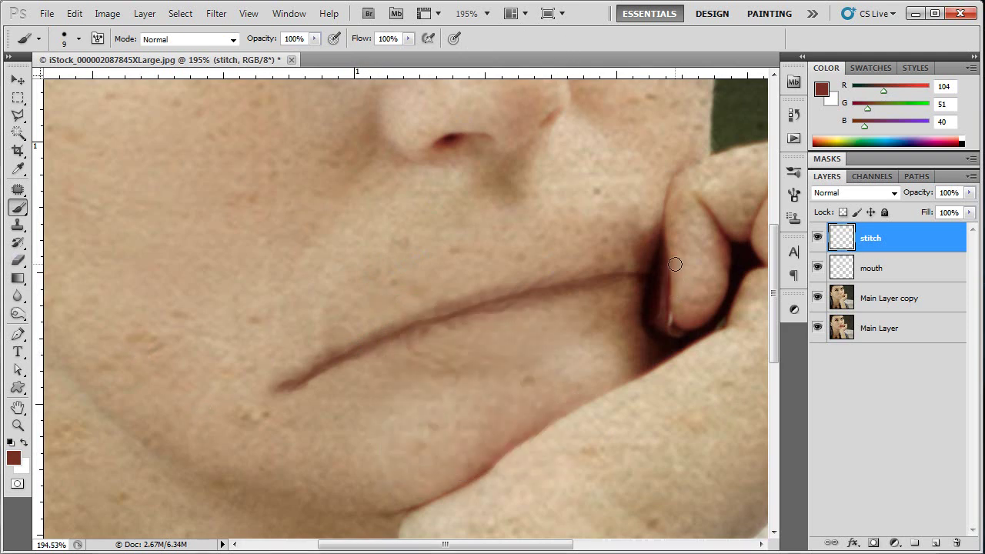
left_click(656, 247, "alt")
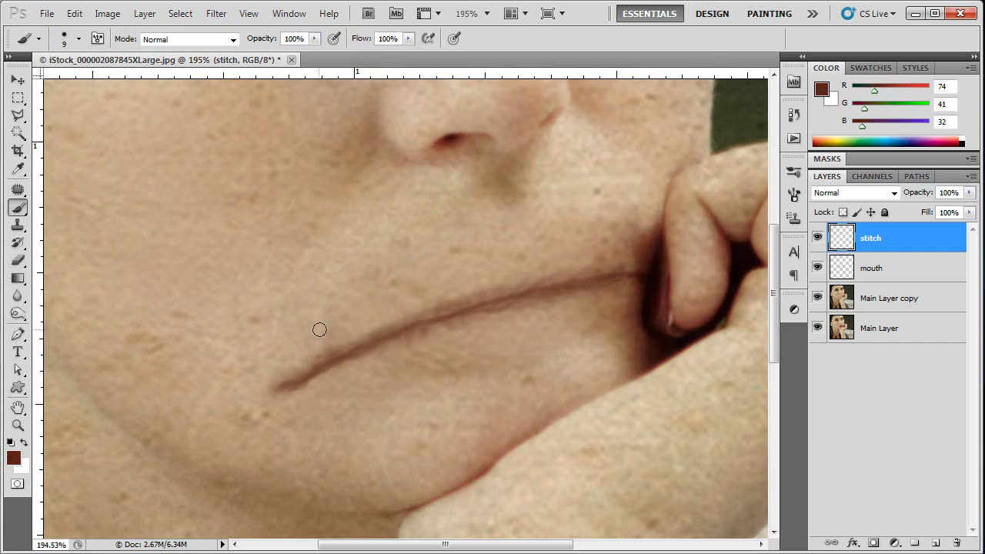
key("bracketleft")
Step: Paint an X-shaped stitch near the mouth's outer corner and spaced single stitches across the line toward the fingers
left_click_drag(322, 309, 380, 413)
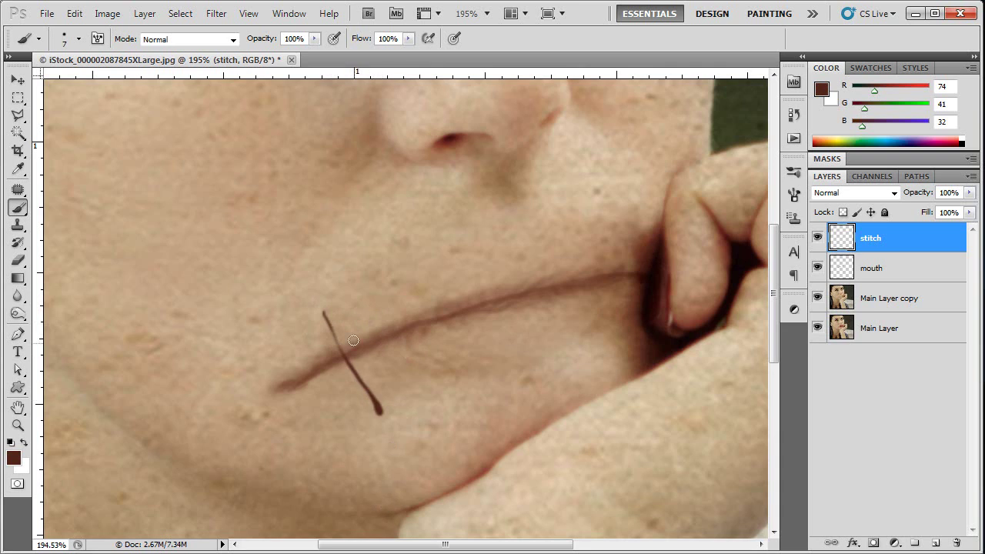
left_click_drag(364, 292, 344, 437)
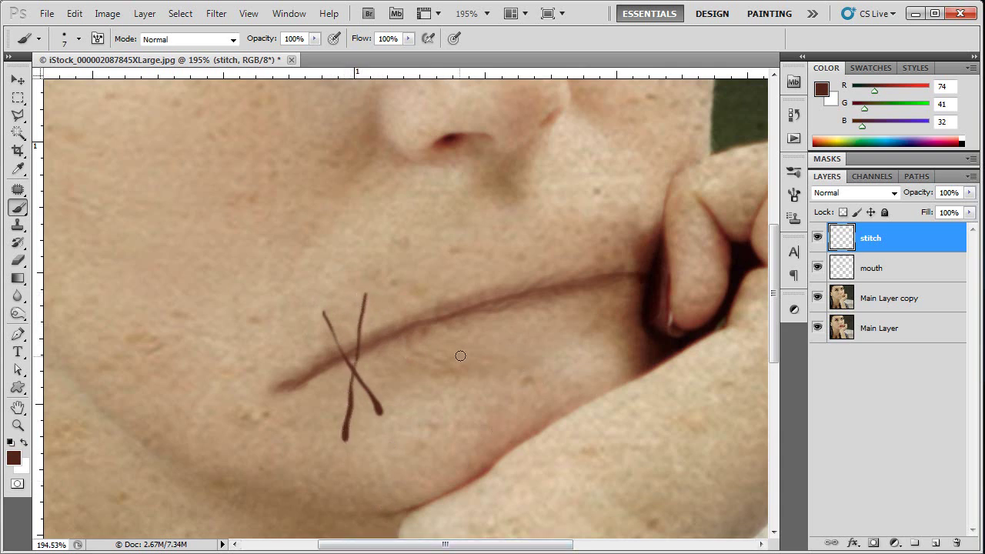
left_click_drag(455, 250, 506, 355)
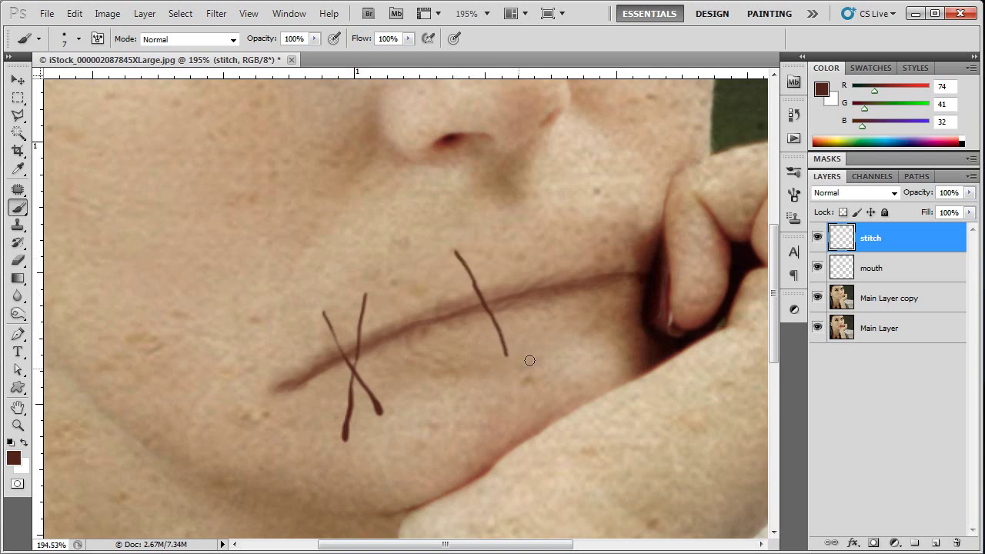
left_click_drag(581, 218, 582, 347)
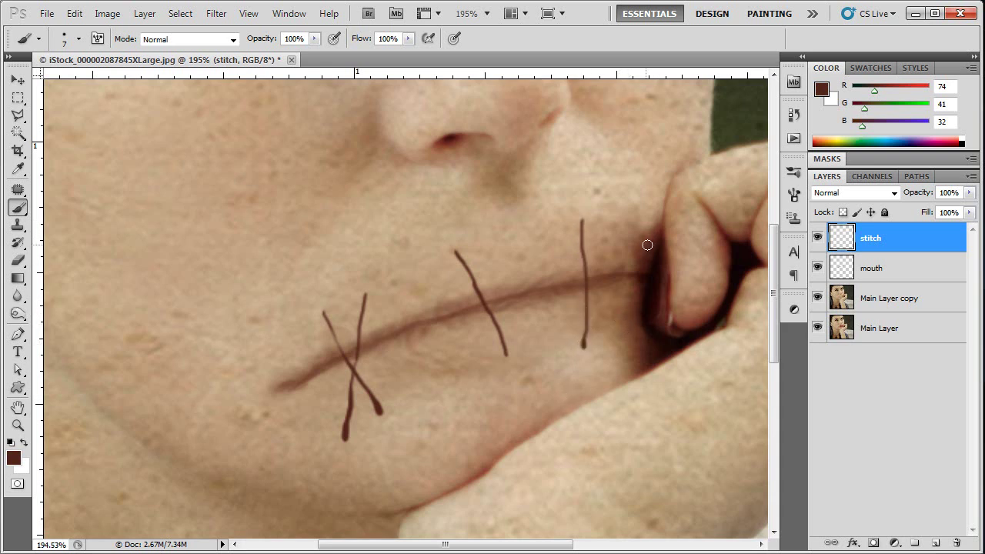
left_click_drag(633, 281, 620, 319)
left_click_drag(615, 225, 630, 273)
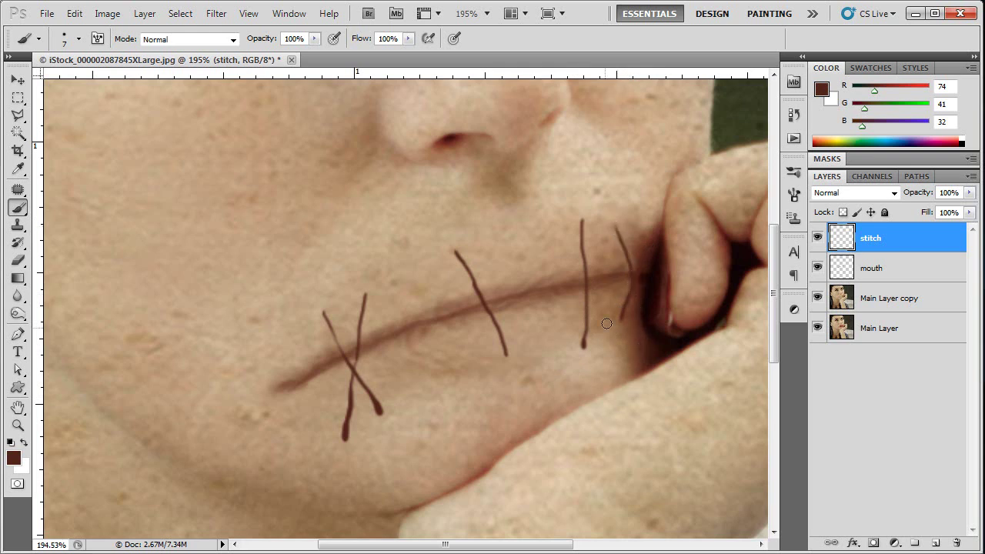
Step: Fill the gaps along the mouth line with more stitches of varied length and angle, including a small X at the outer corner
left_click_drag(551, 260, 553, 332)
left_click_drag(409, 307, 443, 346)
left_click_drag(426, 269, 458, 414)
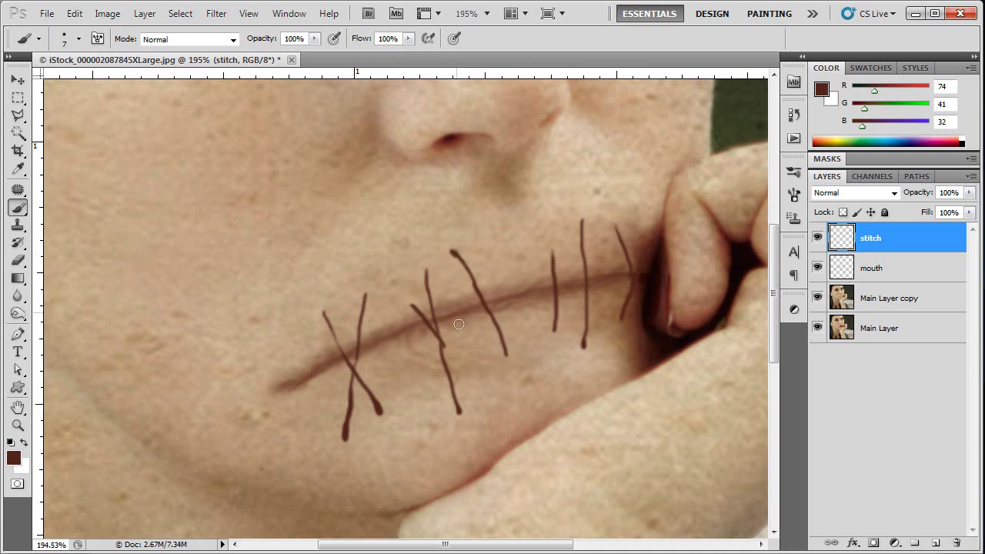
left_click_drag(522, 249, 557, 412)
left_click_drag(553, 375, 511, 231)
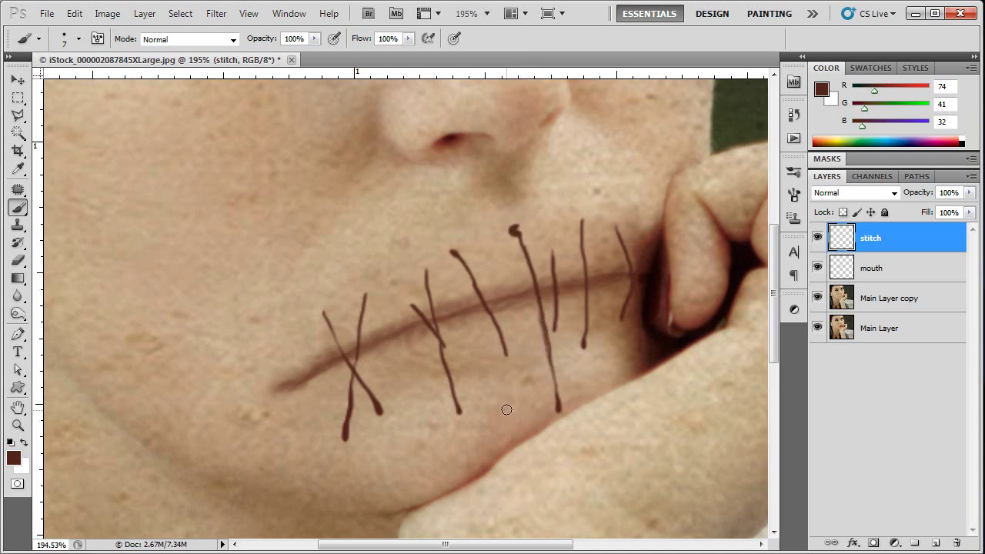
key("ctrl+z")
left_click_drag(516, 228, 525, 253)
left_click_drag(289, 363, 323, 393)
left_click_drag(304, 335, 300, 412)
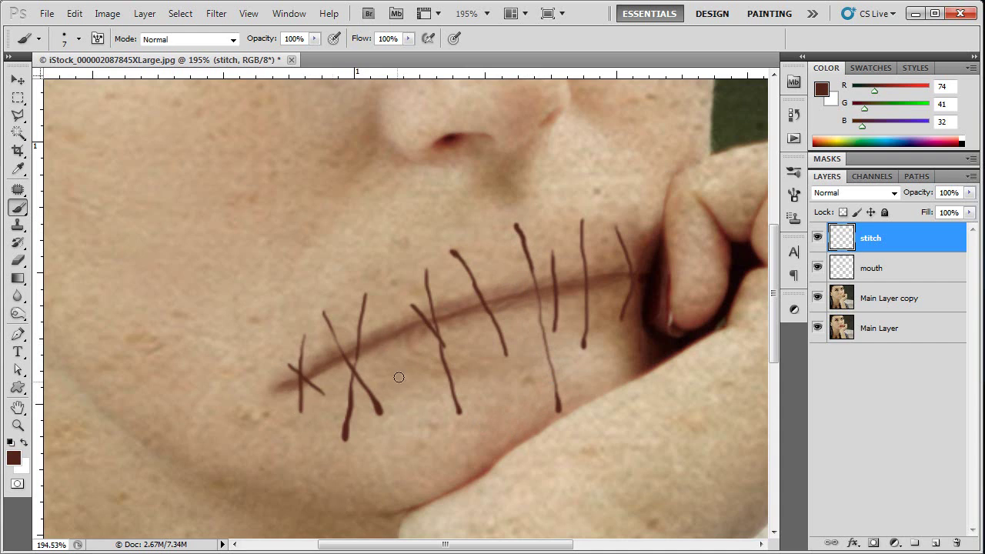
left_click_drag(396, 280, 410, 372)
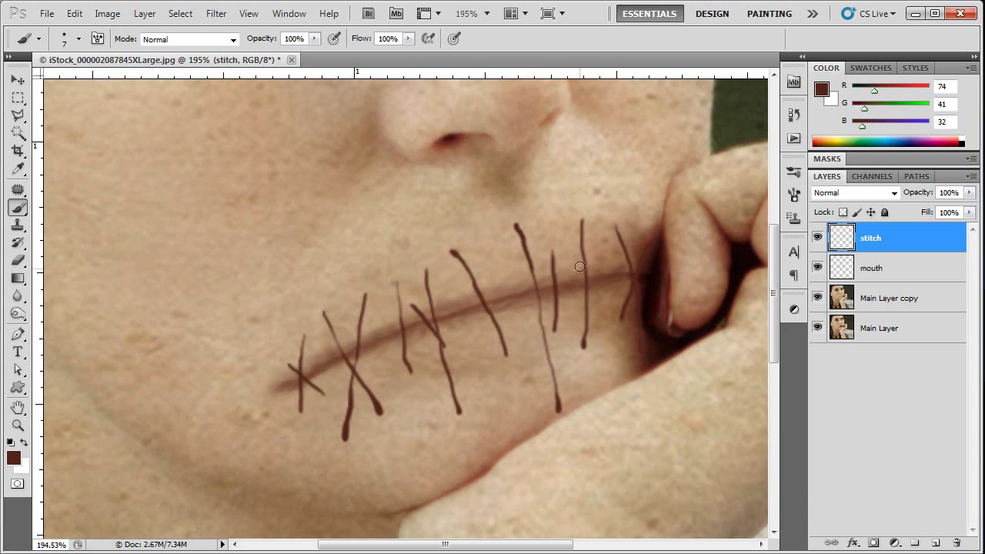
left_click_drag(572, 263, 602, 310)
left_click_drag(633, 225, 631, 302)
Step: Set the stitch layer's blend mode to Multiply and lower its opacity to 75%
left_click(853, 192)
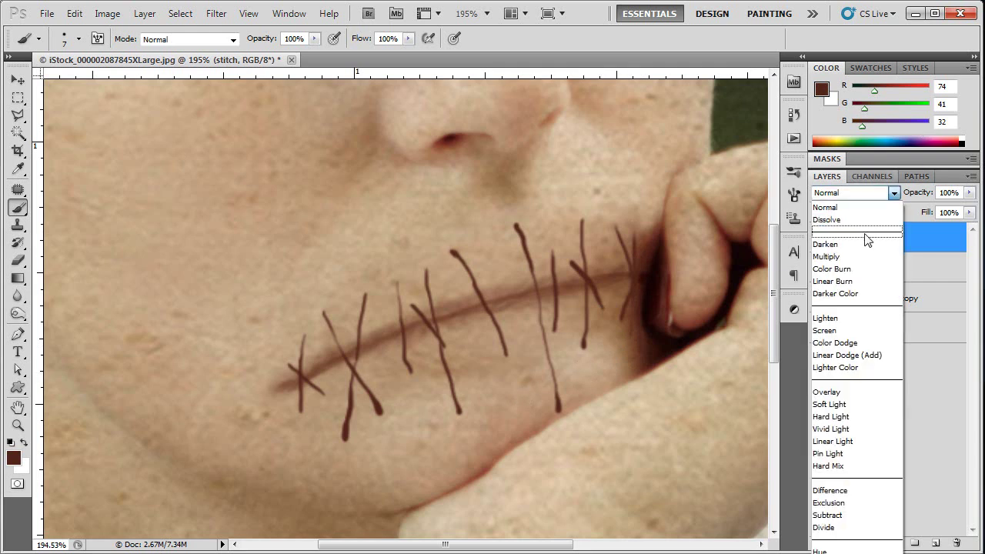
left_click(866, 252)
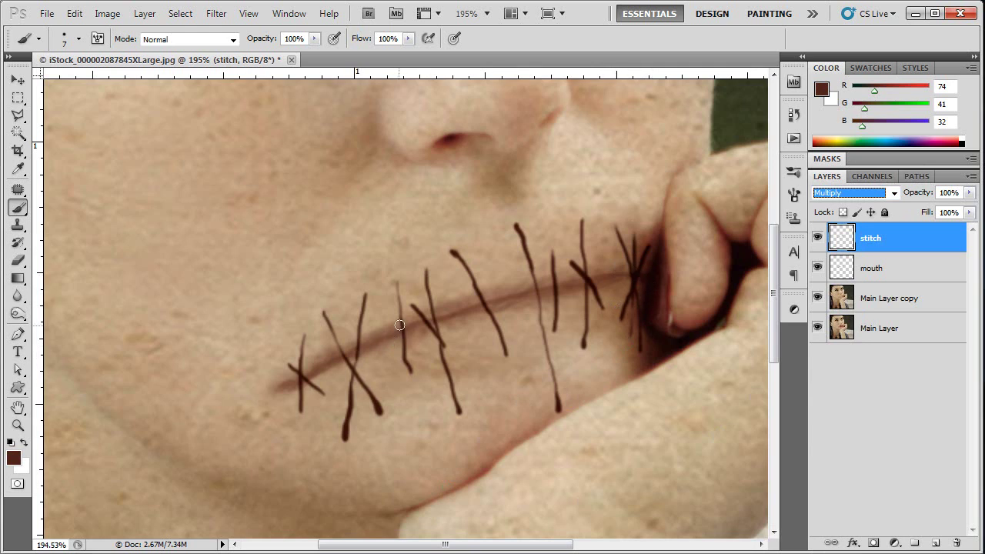
key("alt")
key("alt")
left_click(19, 425)
left_click(369, 360, "alt")
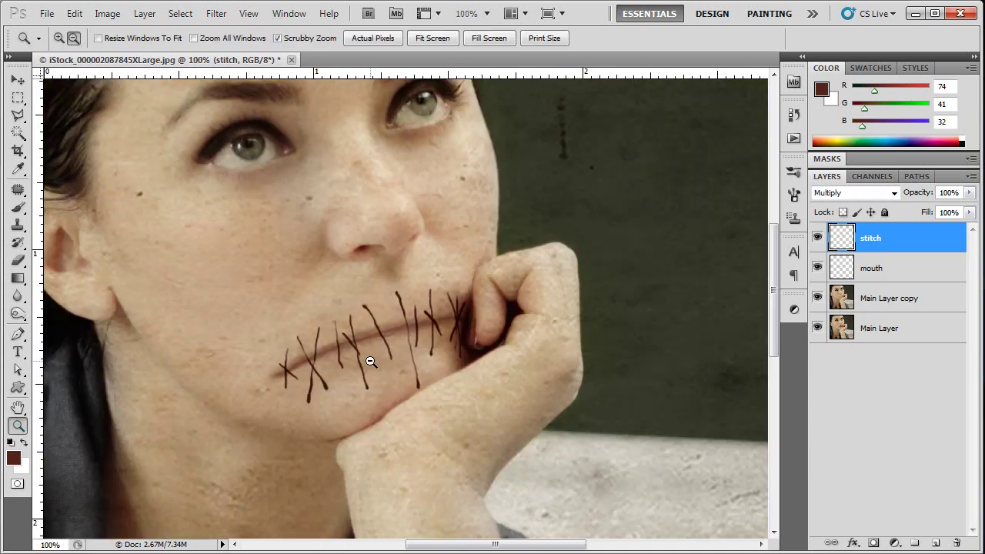
left_click(375, 359, "alt")
left_click(379, 375, "alt")
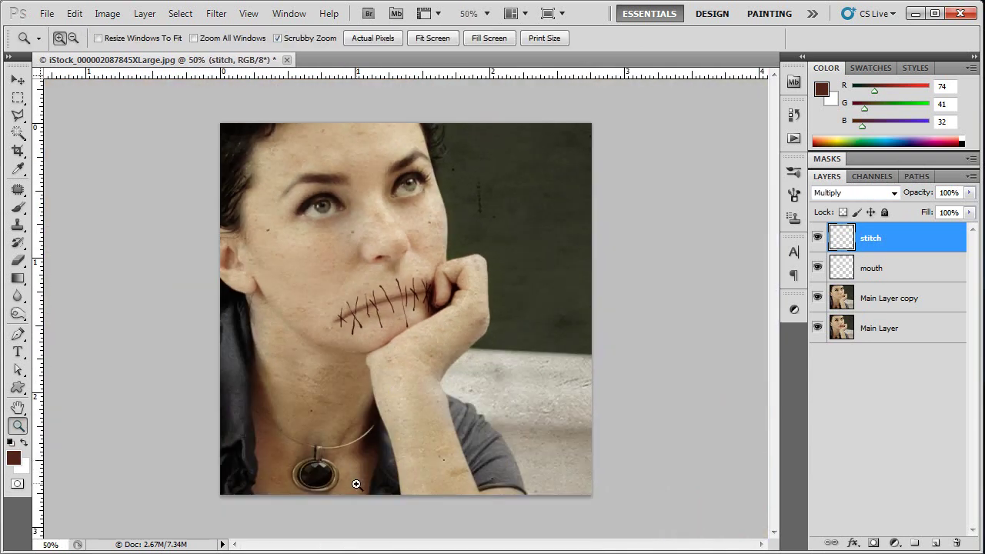
left_click_drag(383, 289, 461, 358)
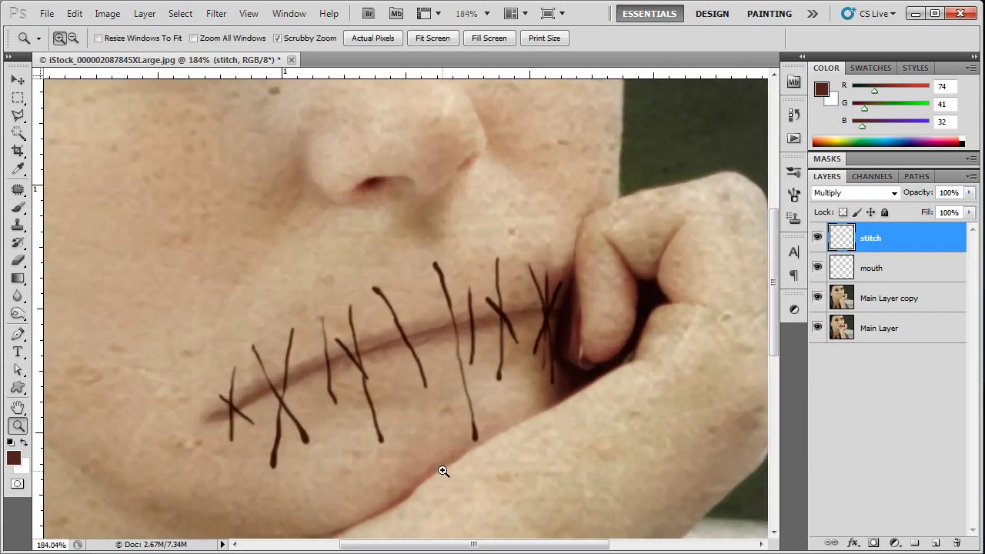
left_click_drag(972, 194, 953, 214)
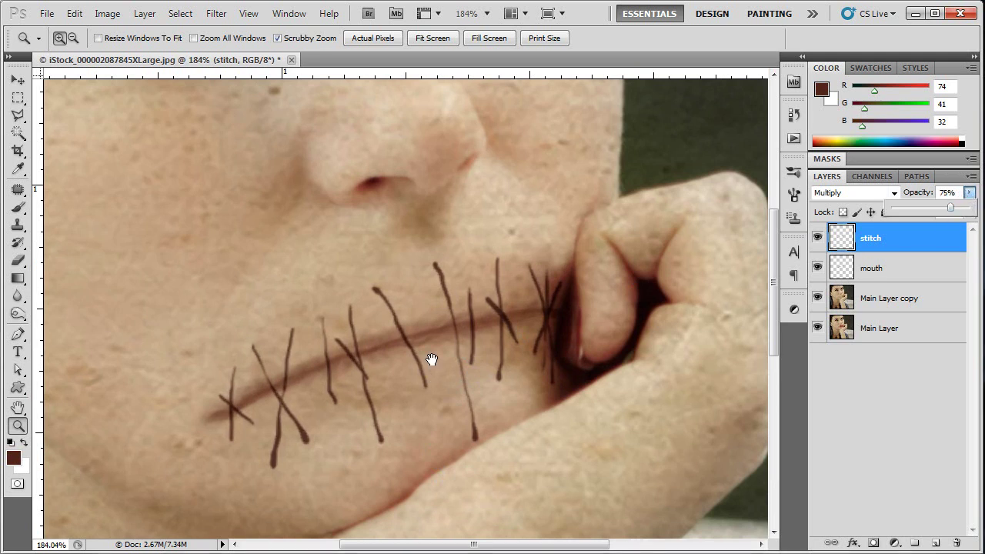
Step: Add a new layer named "stitch shadow" directly beneath the stitch layer
left_click_drag(418, 352, 479, 331)
left_click(486, 338)
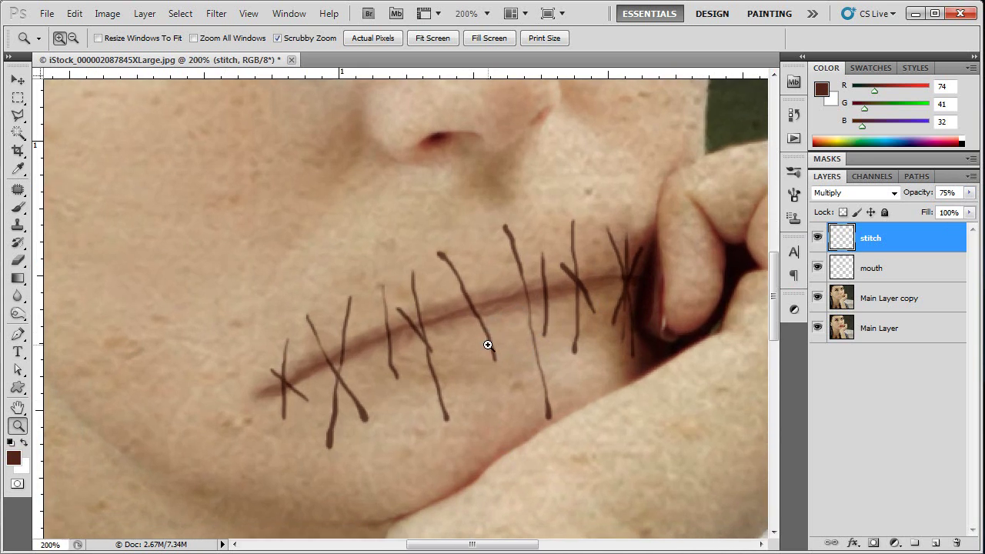
left_click(496, 346)
left_click_drag(579, 387, 593, 328)
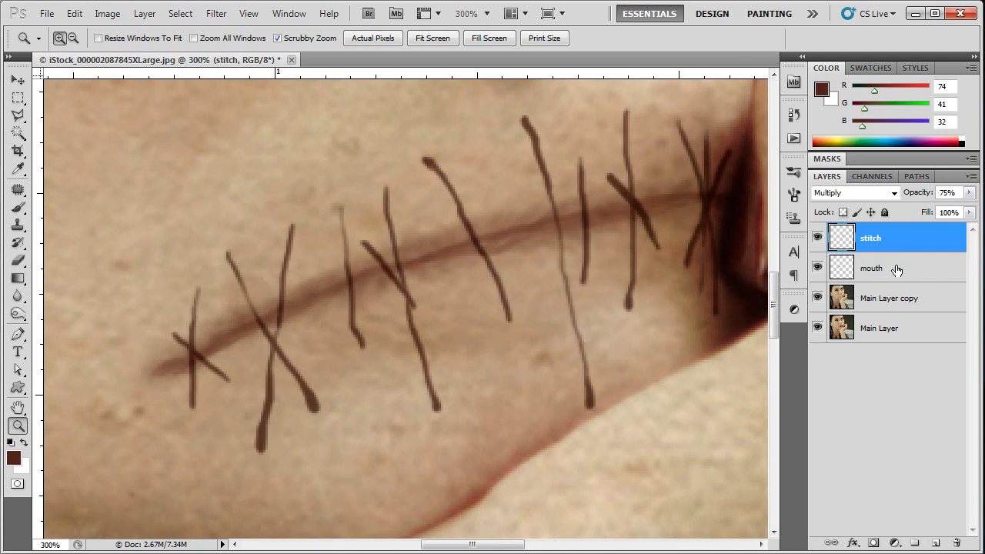
left_click(935, 543, "ctrl")
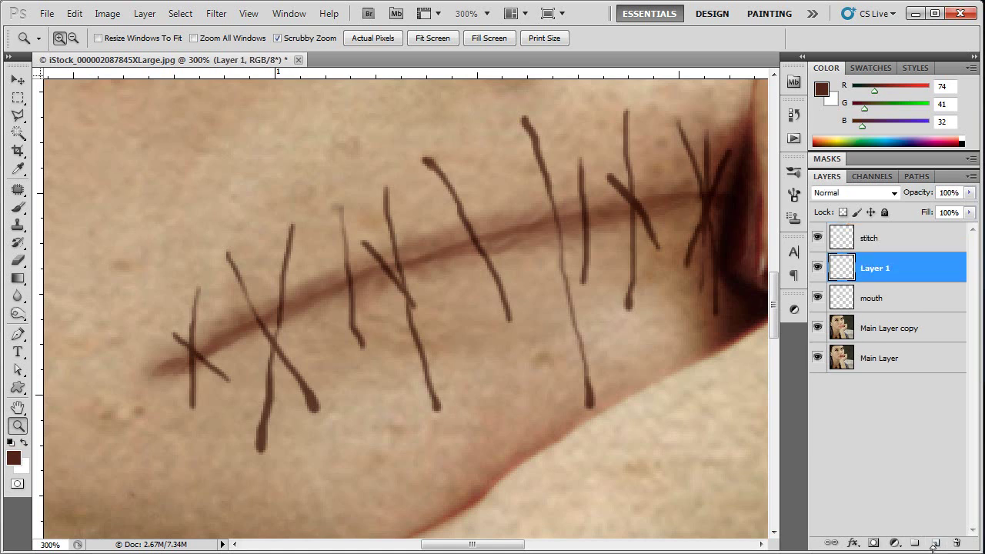
double_click(879, 271)
type("stitch shadow")
key("Return")
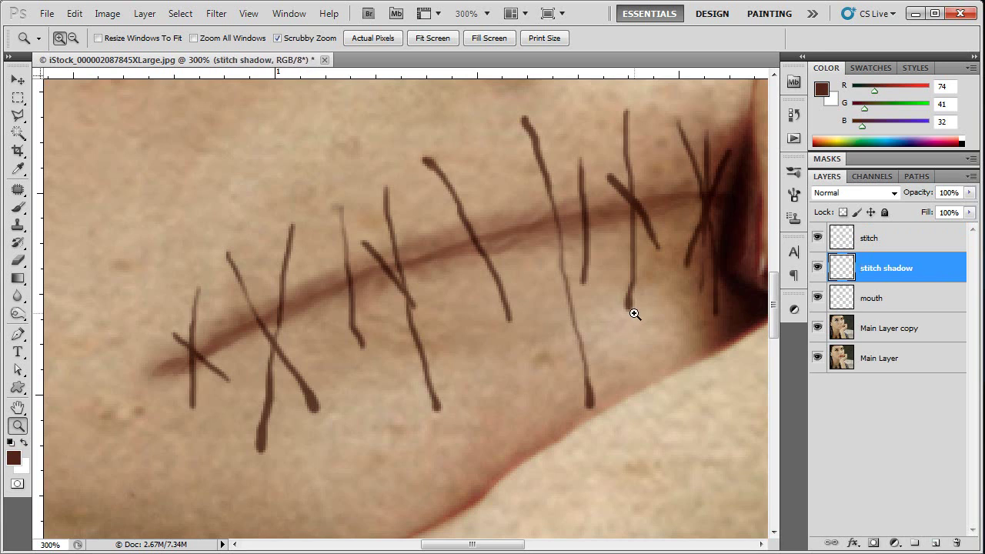
Step: Soften the 7 px brush's hardness and reduce its opacity to 29%
mouse_move(18, 206)
left_mouse_down()
mouse_move(46, 223)
mouse_move(80, 204)
left_mouse_up()
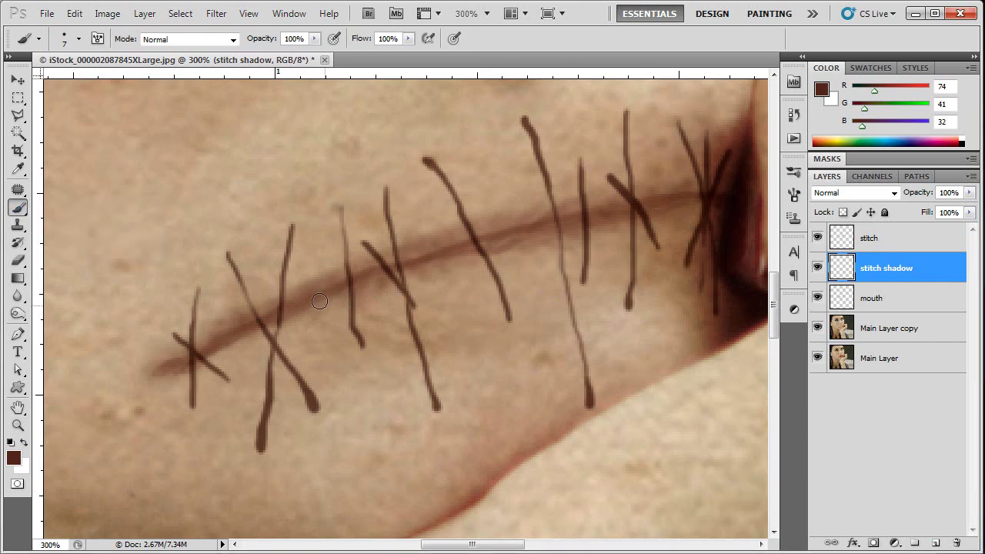
right_click(358, 288)
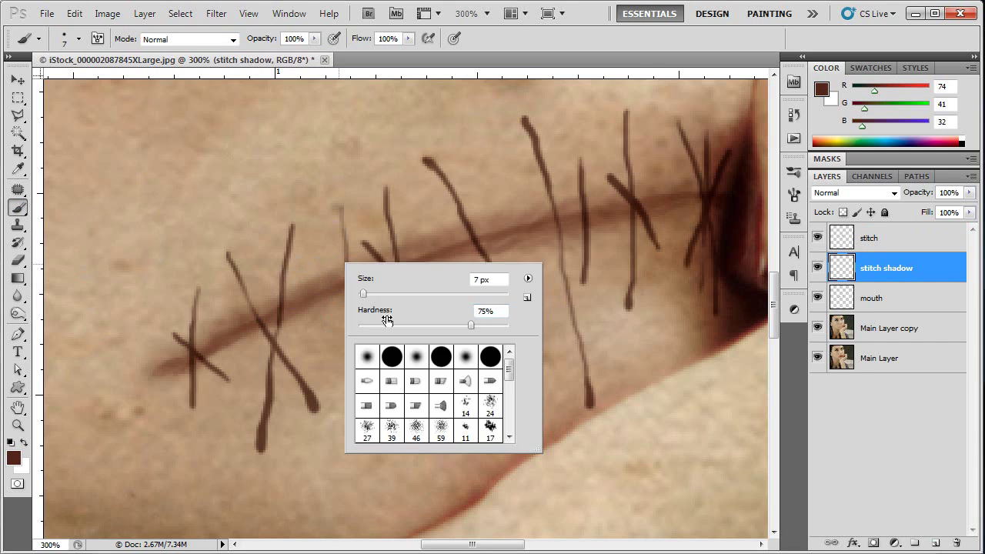
mouse_move(431, 333)
left_mouse_down()
mouse_move(412, 327)
mouse_move(385, 339)
left_mouse_up()
left_click(577, 34)
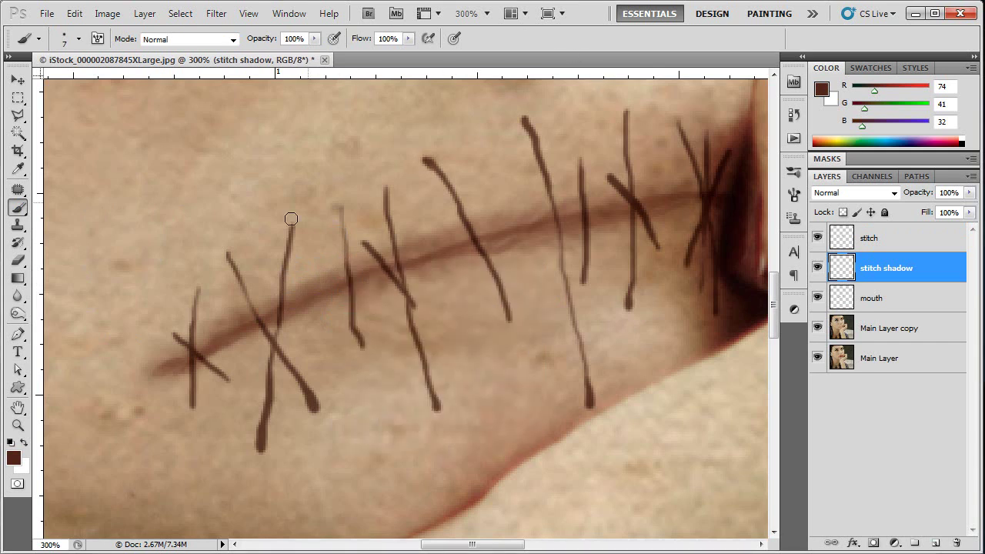
left_click_drag(314, 38, 260, 54)
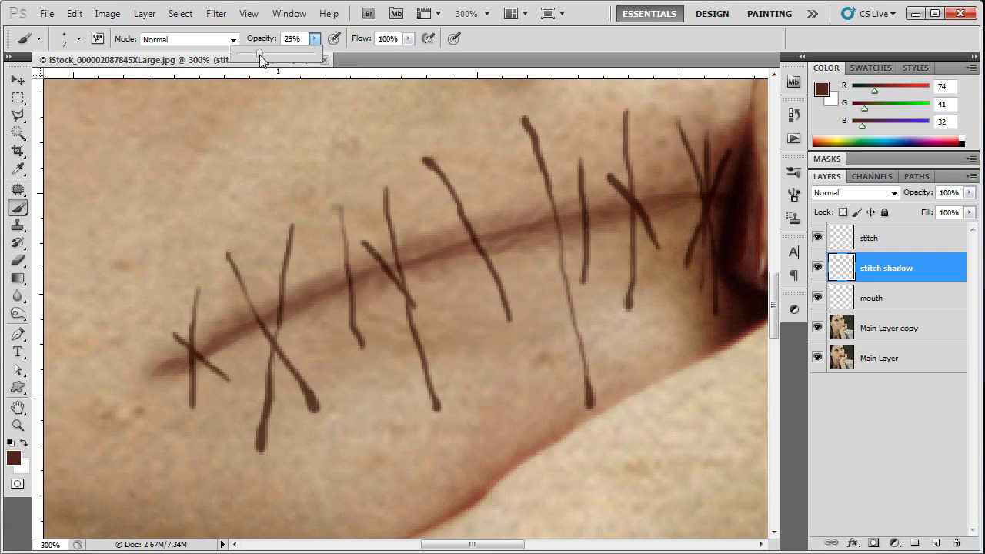
left_click(448, 190)
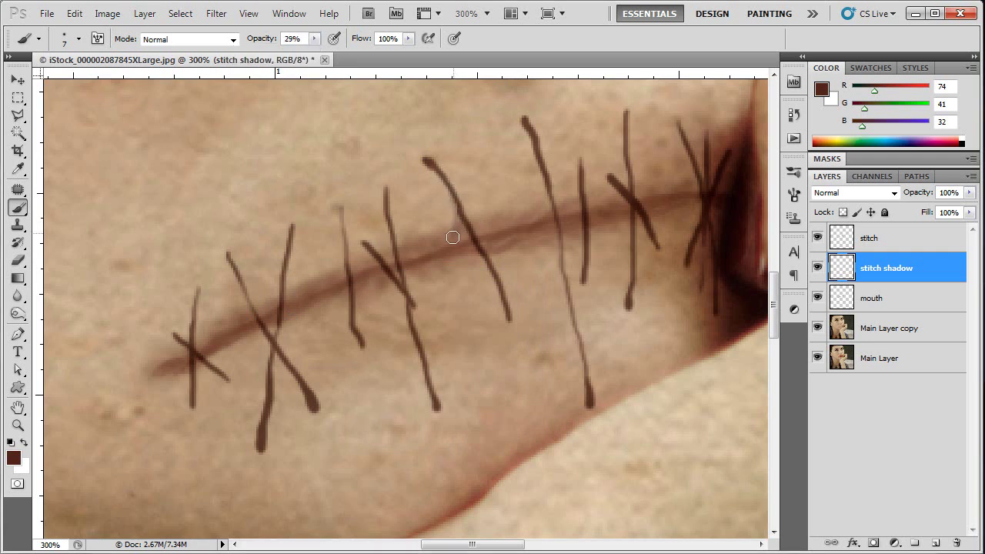
Step: Paint soft shadows on the stitch shadow layer where the stitches cross the mouth line
left_click_drag(449, 242, 492, 269)
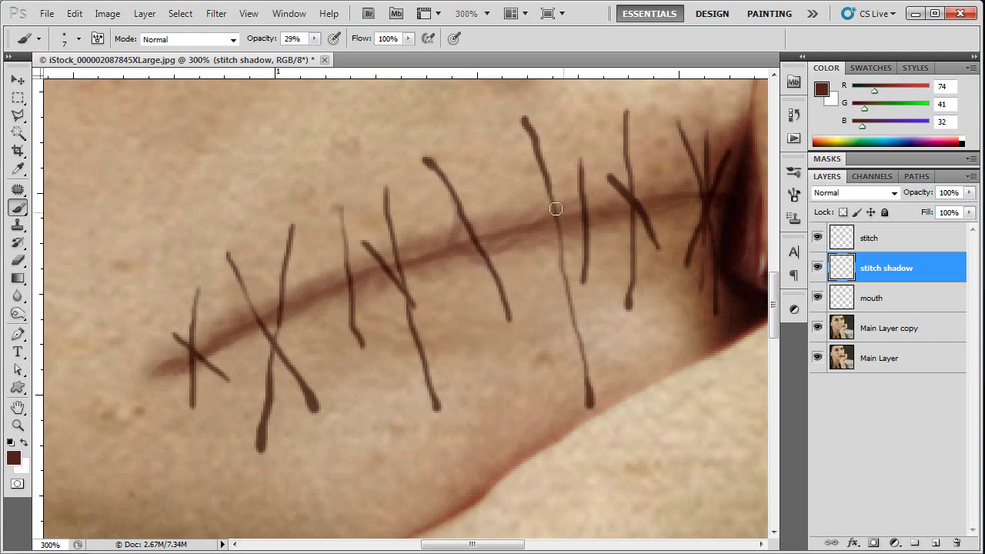
mouse_move(542, 177)
left_mouse_down()
mouse_move(539, 213)
mouse_move(563, 271)
left_mouse_up()
mouse_move(581, 183)
left_mouse_down()
mouse_move(573, 220)
mouse_move(578, 256)
left_mouse_up()
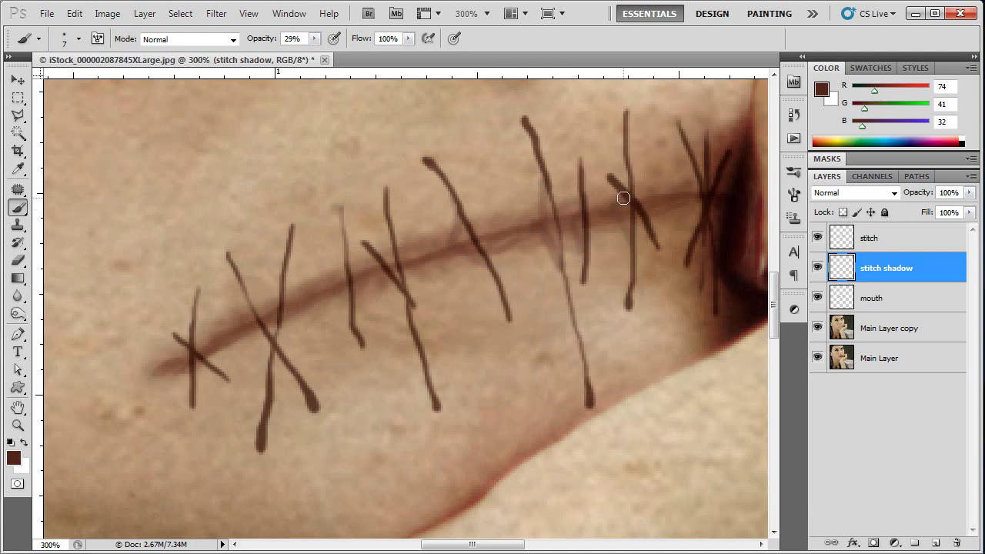
left_click_drag(651, 236, 617, 203)
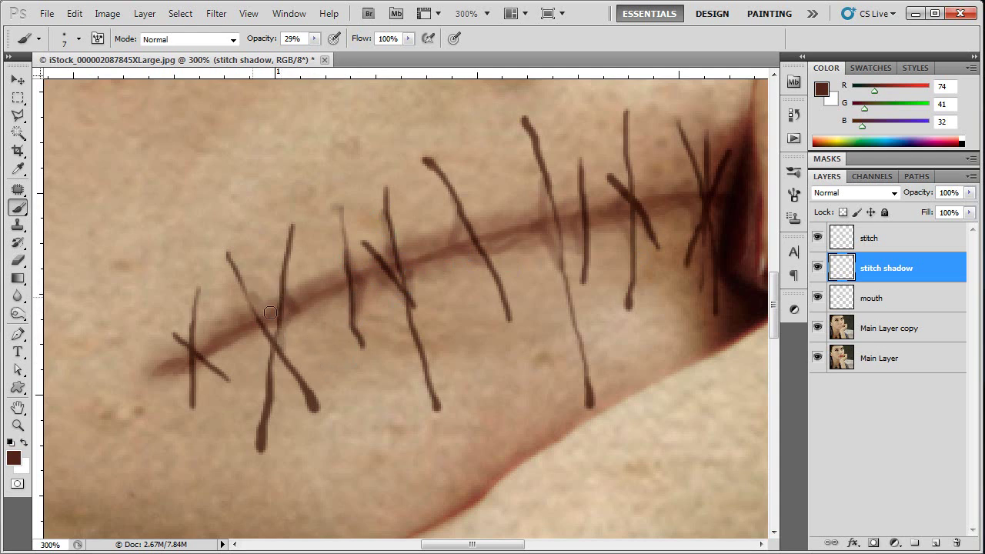
left_click_drag(271, 336, 278, 347)
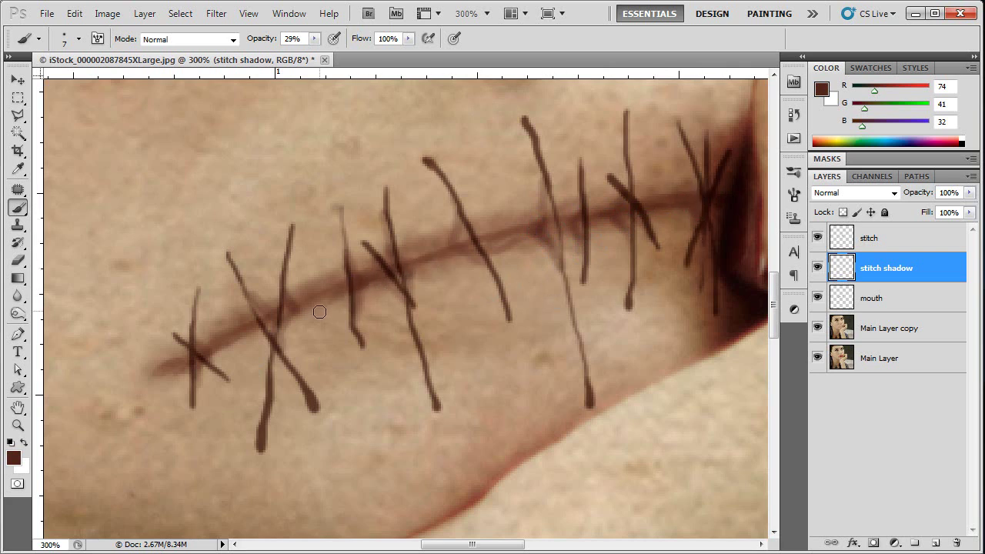
Step: Set the stitch shadow layer to Multiply at 79% opacity and deepen the shadow around the middle stitch
left_click(856, 193)
left_click(856, 258)
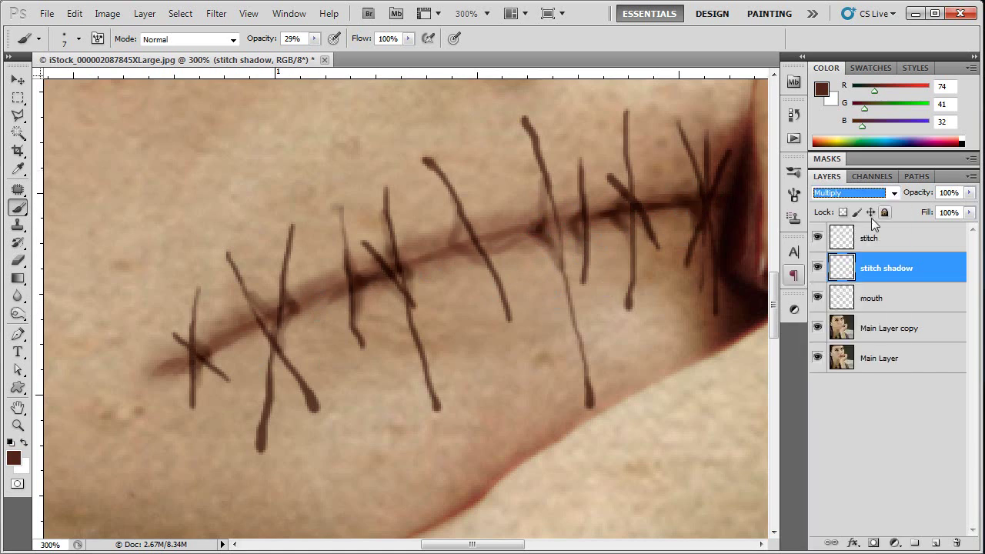
left_click(970, 193)
left_click_drag(968, 208, 956, 219)
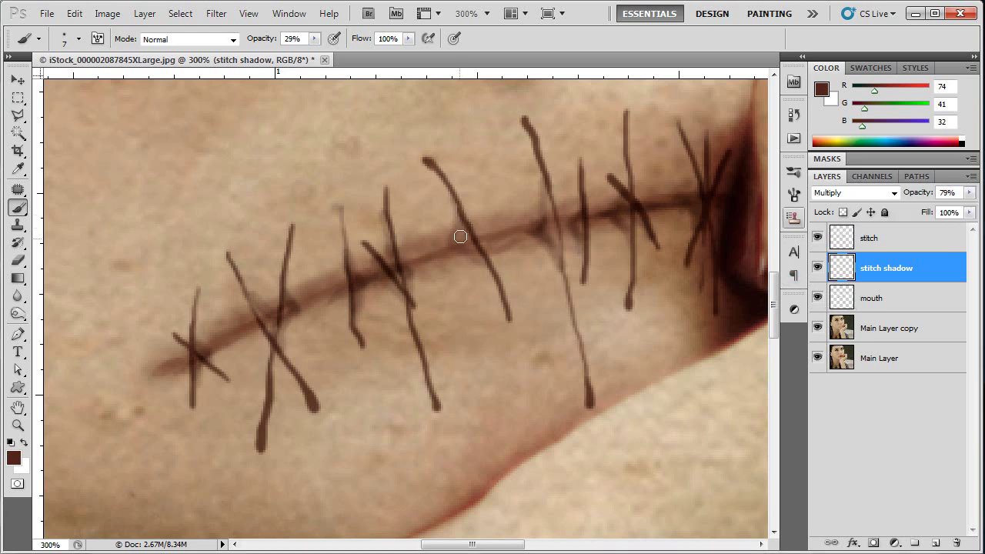
left_click_drag(466, 228, 451, 252)
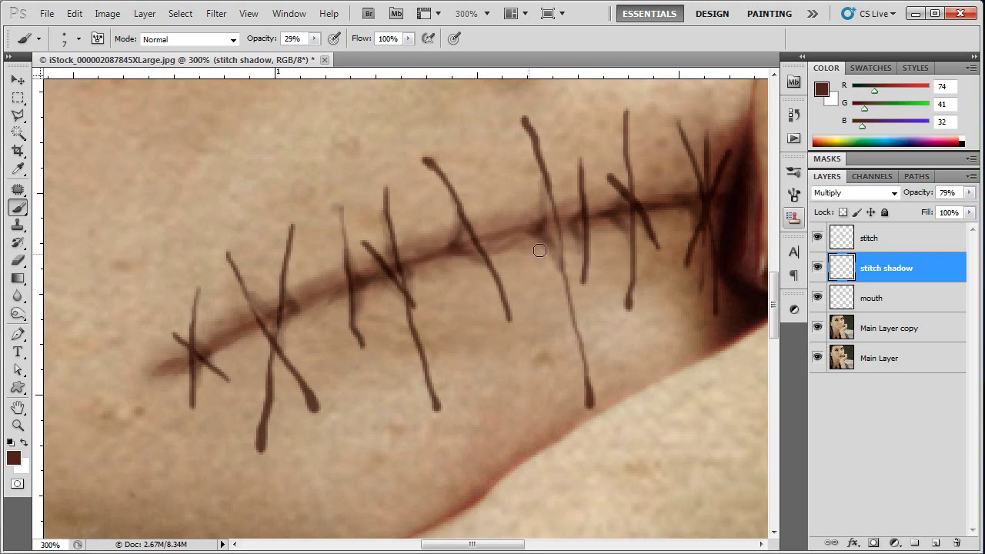
Step: Lower the stitch shadow layer's opacity to 63% and check the result on the whole face
left_click(969, 192)
left_click_drag(954, 208, 941, 209)
left_click(721, 35)
key("z")
left_click_drag(484, 209, 437, 382)
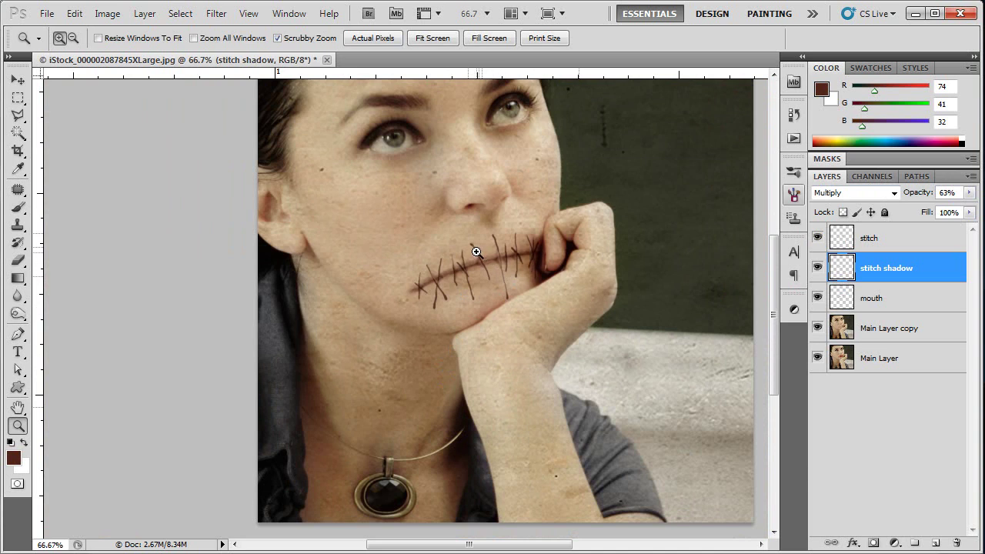
Step: Add a new layer named "scars" between the stitch and stitch shadow layers
left_click_drag(501, 260, 542, 306)
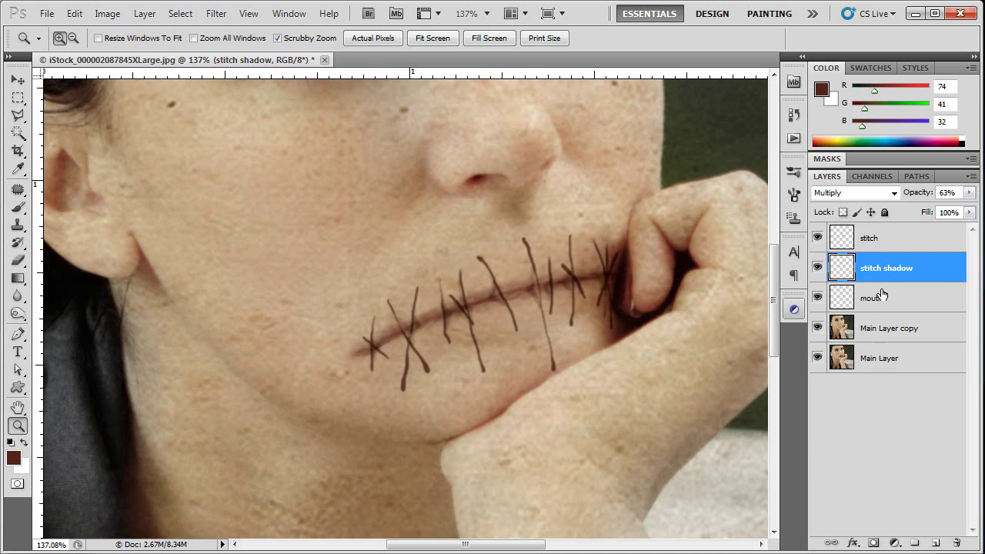
left_click(933, 543)
double_click(876, 269)
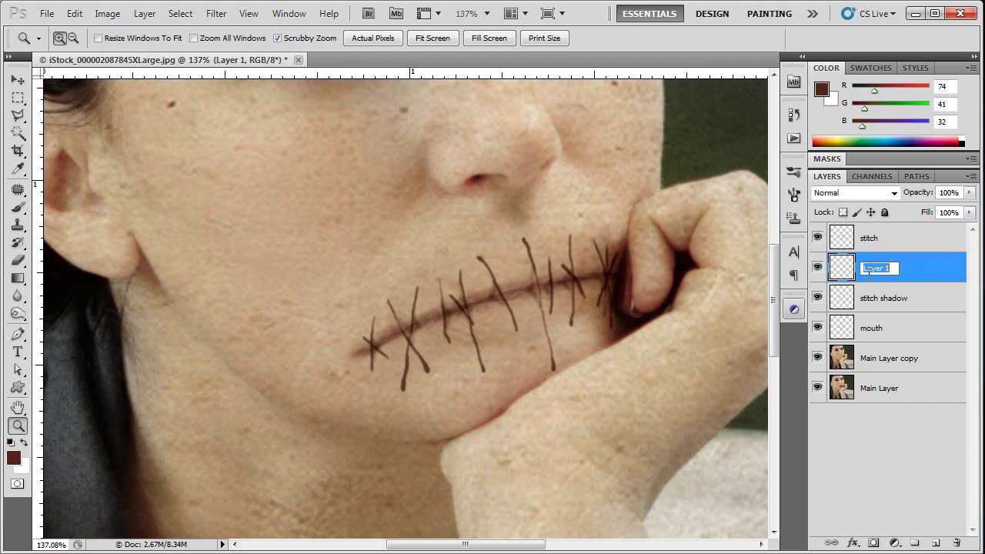
type("scars")
left_click(922, 281)
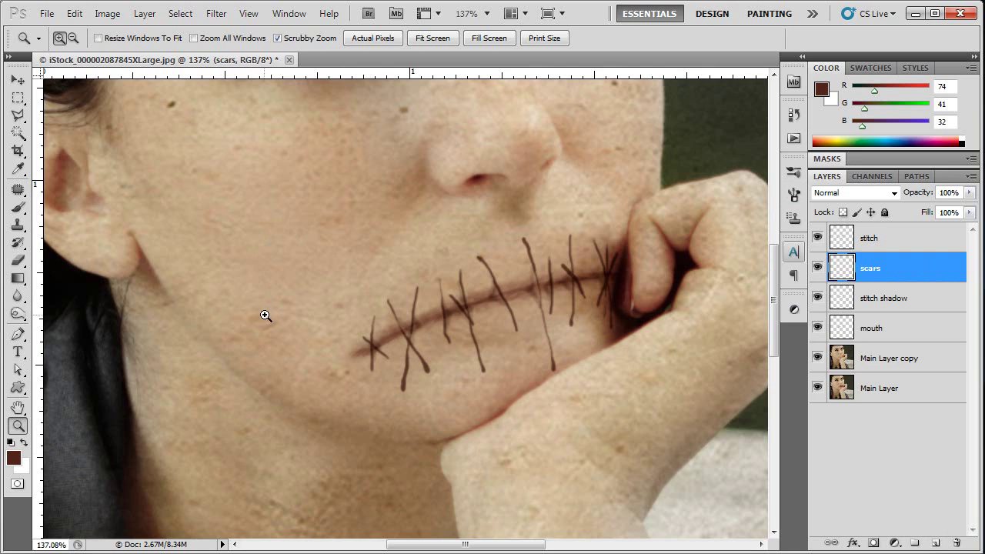
Step: Sample a light skin tone from the cheek (#bba485) as the foreground color
left_click(14, 459)
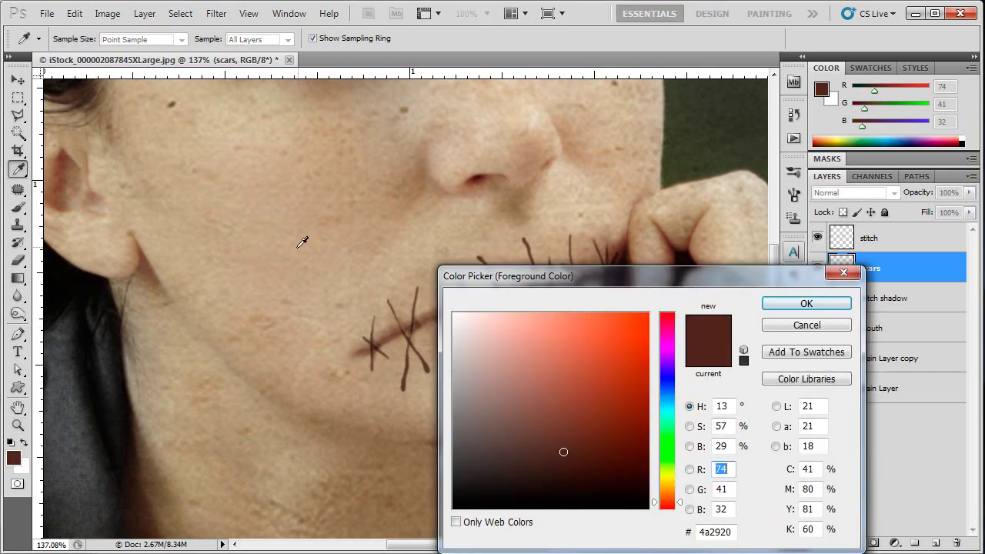
left_click(320, 265)
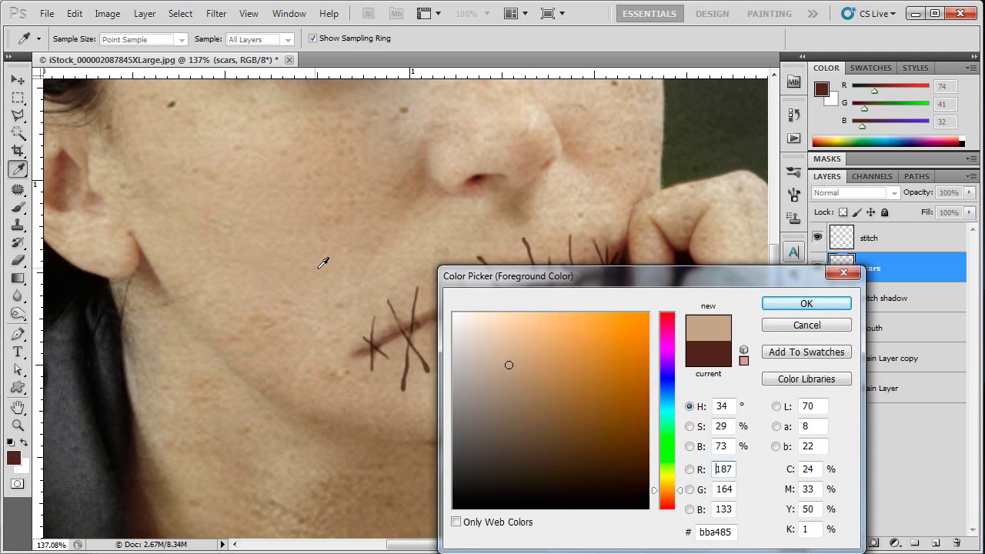
left_click(786, 305)
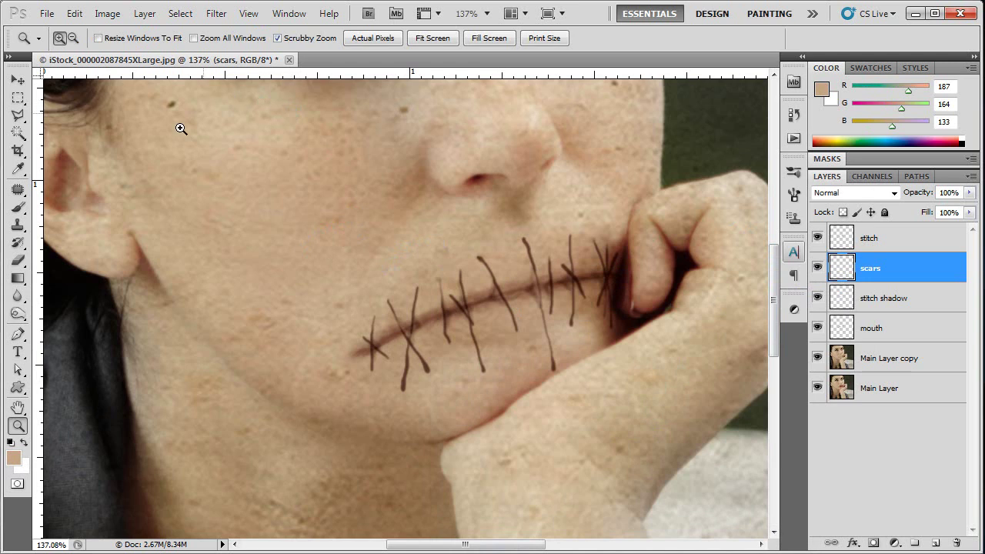
Step: Switch to the Brush tool and reduce its opacity to 8%
left_click(19, 207)
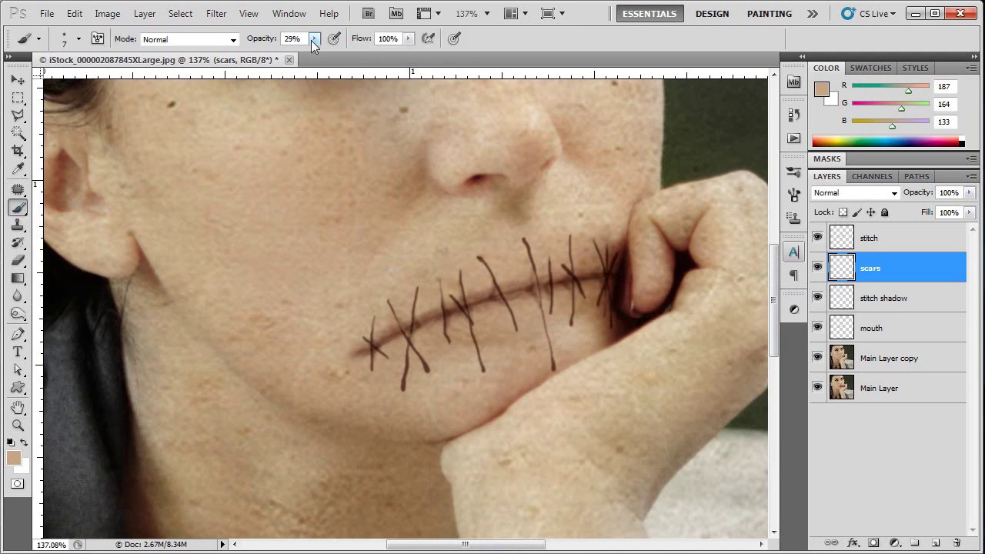
left_click(313, 39)
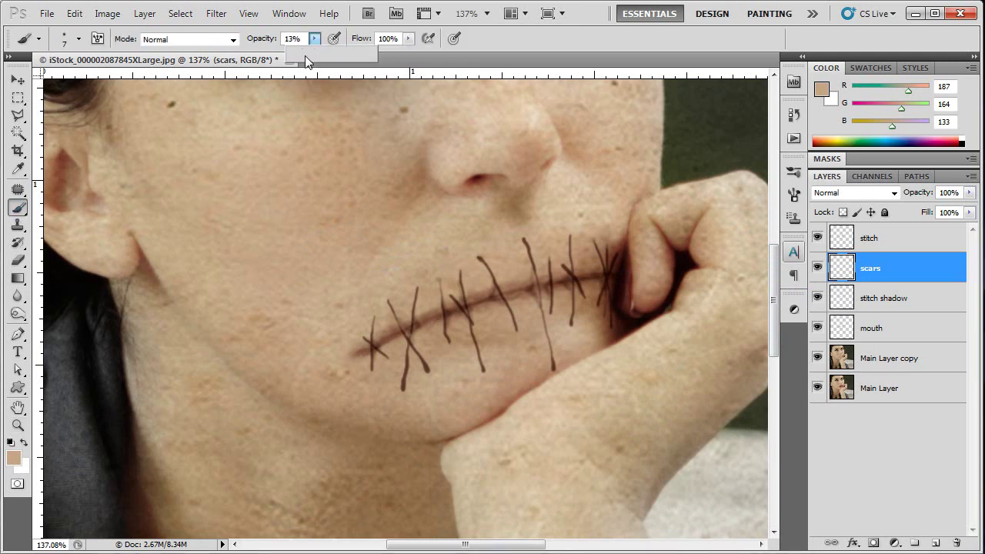
left_click(501, 72)
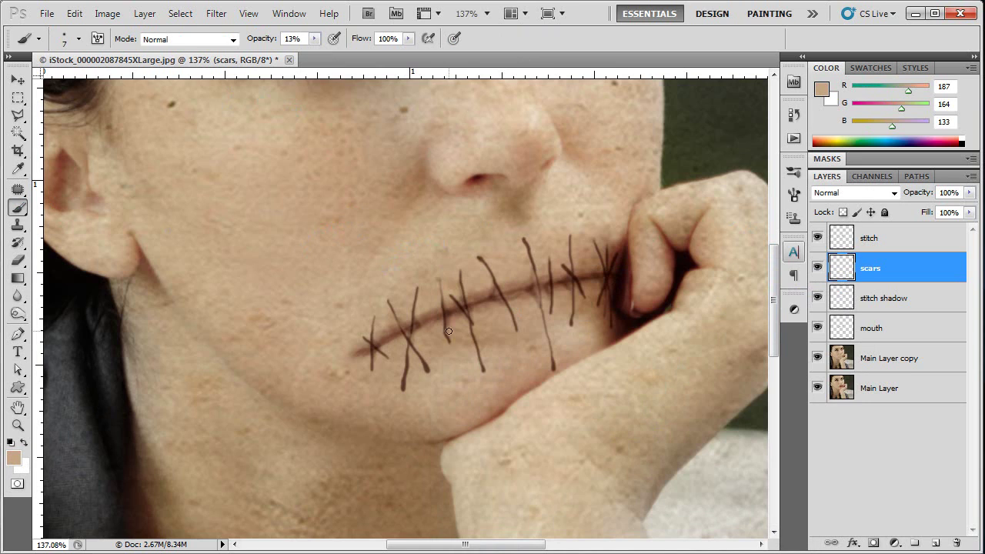
left_click(313, 40)
left_click_drag(316, 55, 311, 58)
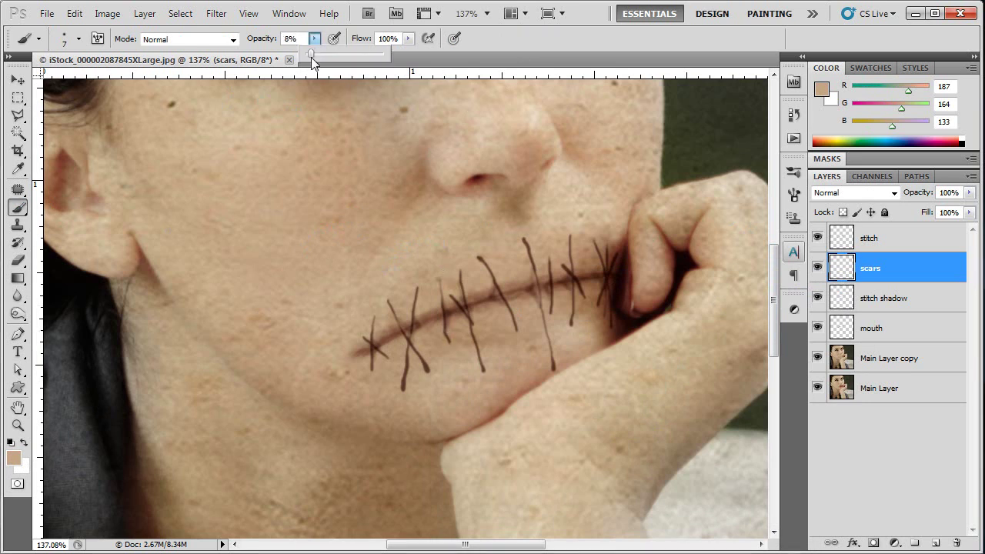
left_click(493, 40)
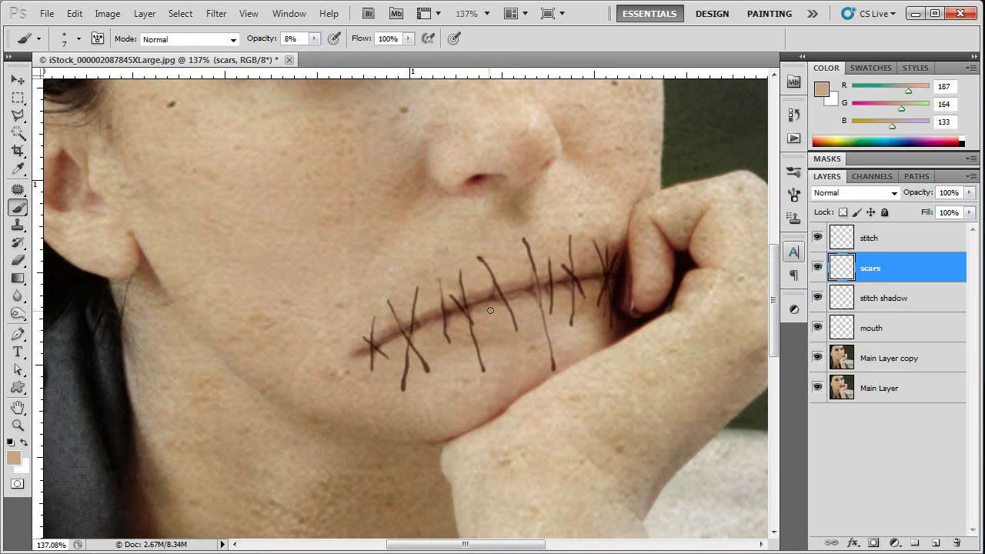
Step: Enlarge the brush to 15 px and raise its hardness slightly
key("bracketright")
key("bracketright")
right_click(449, 298)
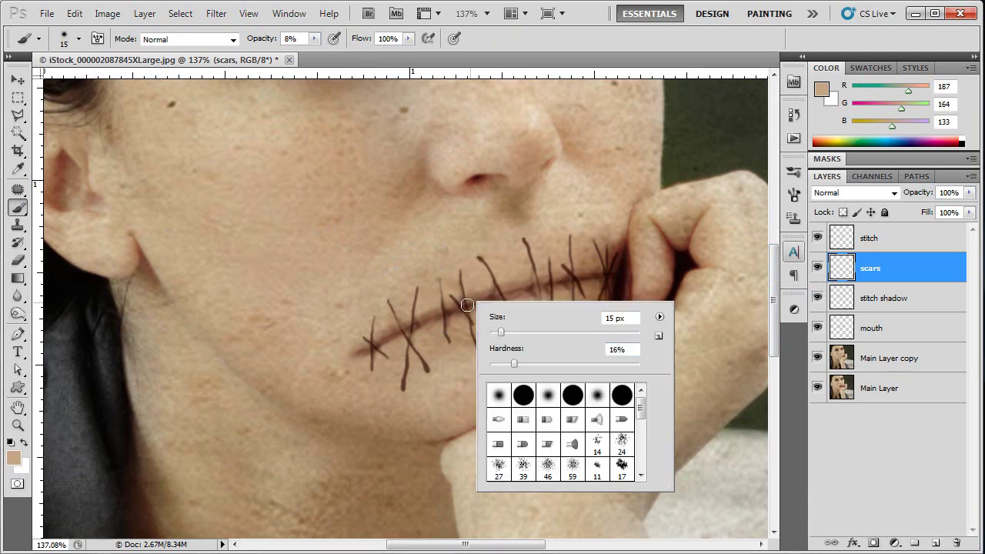
left_click(530, 365)
left_click(577, 50)
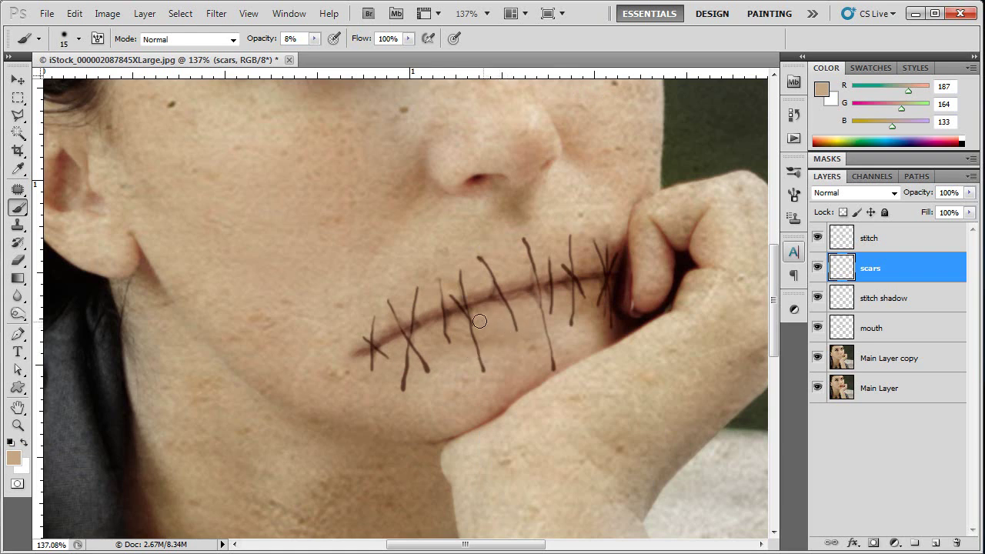
Step: Set the scars layer's blend mode to Screen and paint faint light scar streaks across the skin around the stitches
left_click(885, 193)
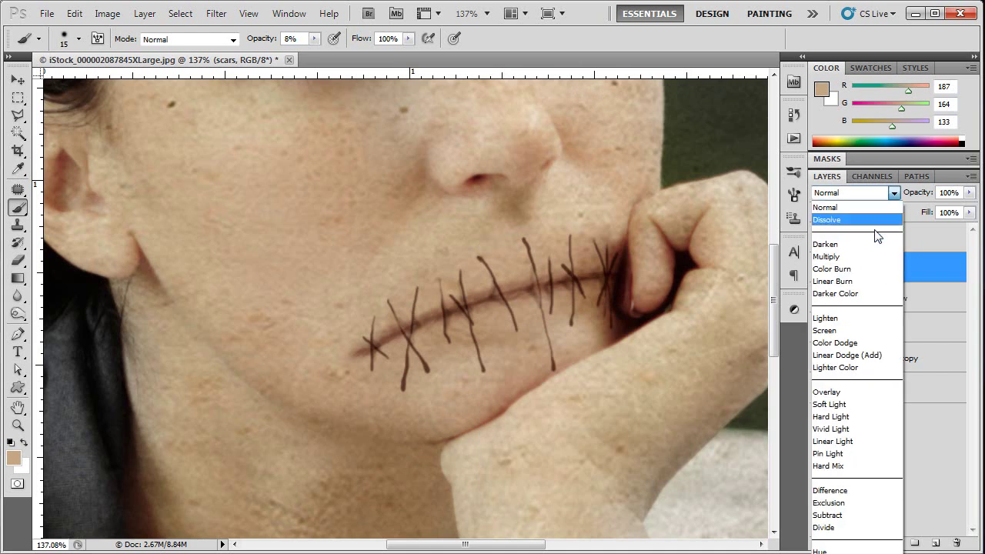
left_click(877, 330)
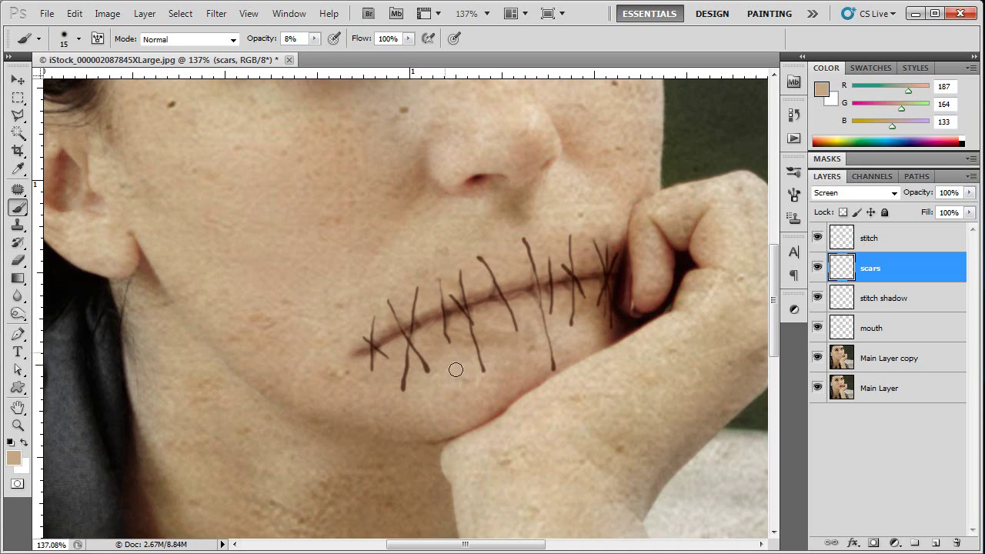
left_click_drag(425, 343, 429, 342)
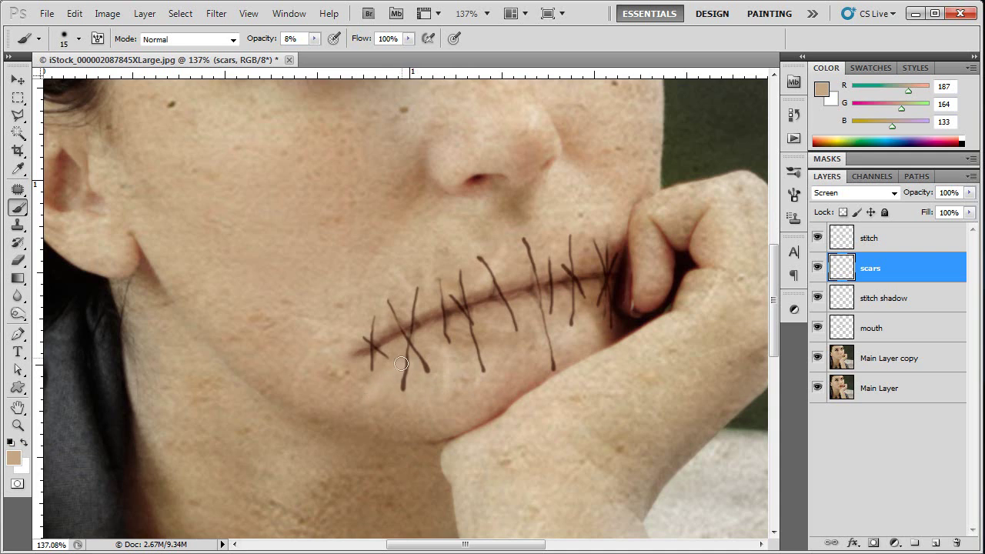
mouse_move(383, 294)
left_mouse_down()
mouse_move(310, 304)
mouse_move(394, 248)
left_mouse_up()
left_click_drag(582, 208, 570, 385)
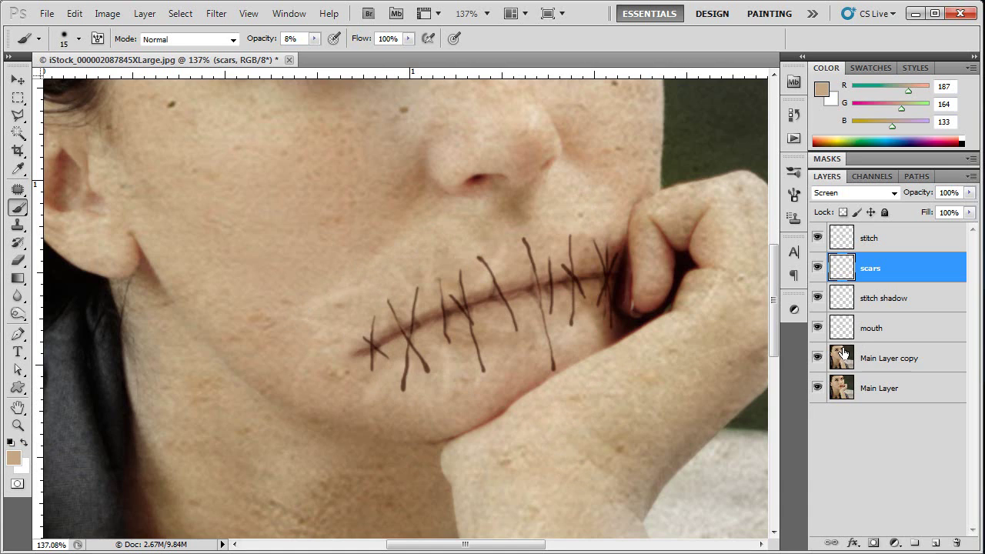
Step: Add a Levels adjustment layer above the scars layer with the midtones at 0.47 and the black input at 68
left_click(894, 543)
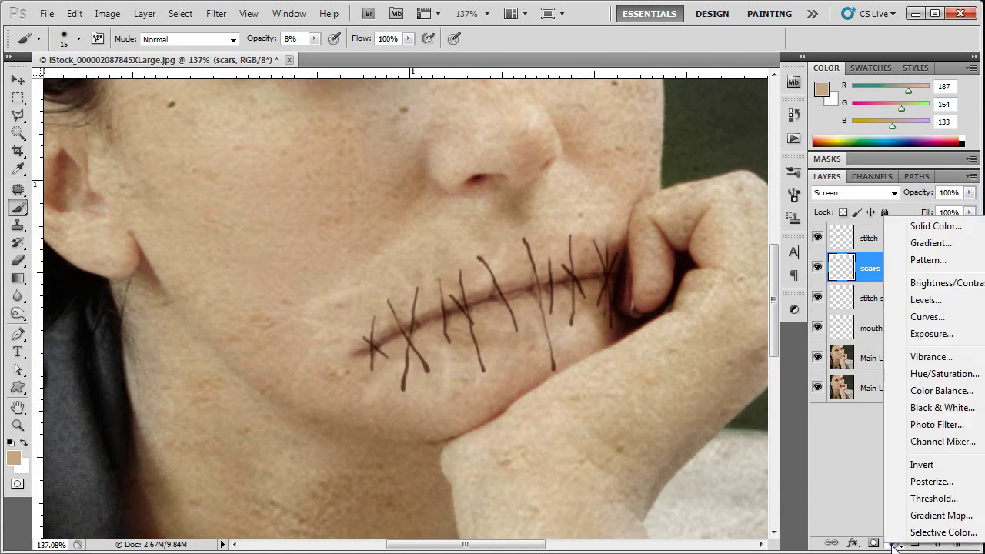
left_click(925, 300)
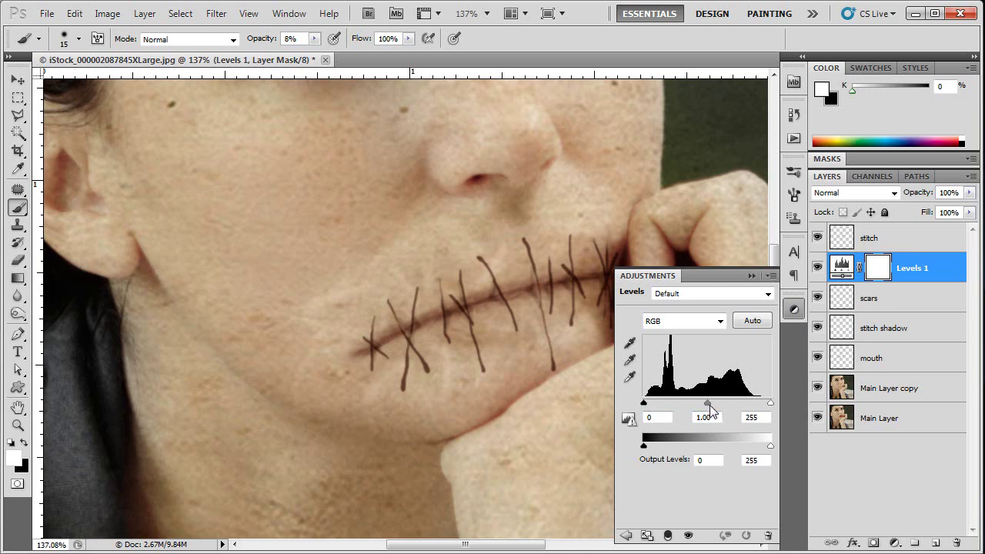
left_click_drag(709, 403, 736, 408)
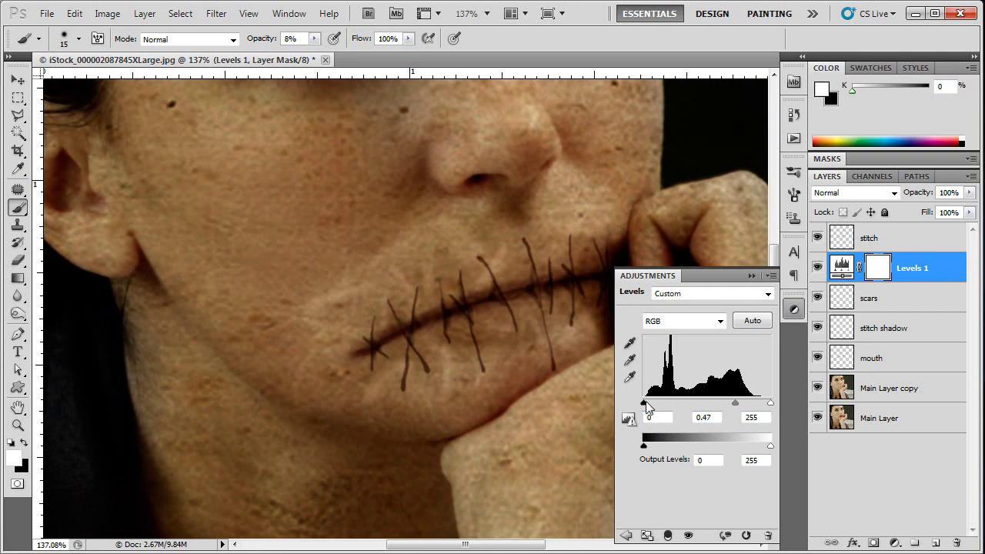
left_click_drag(645, 408, 679, 409)
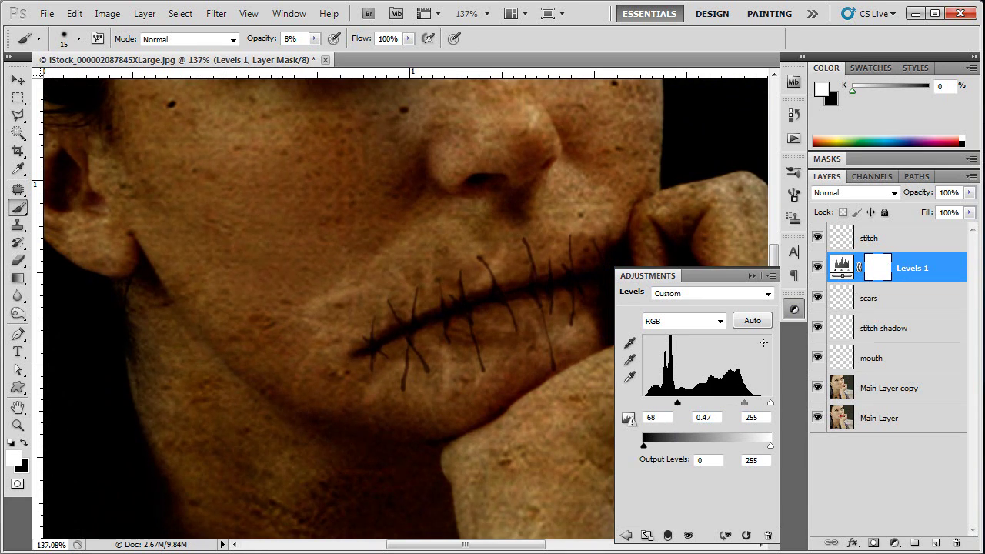
left_click(750, 276)
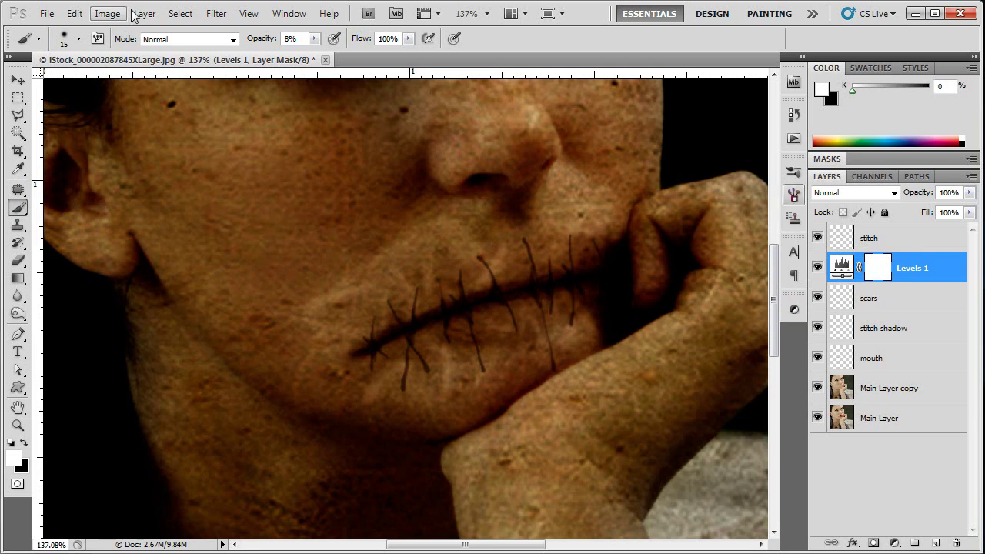
Step: Fill the Levels adjustment layer's mask with black at 100% opacity
left_click(74, 13)
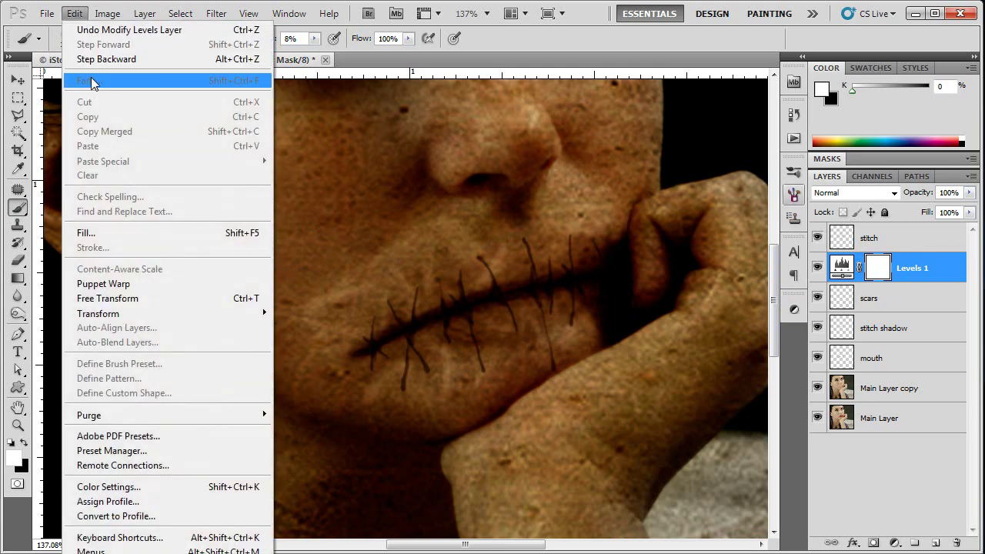
left_click(90, 233)
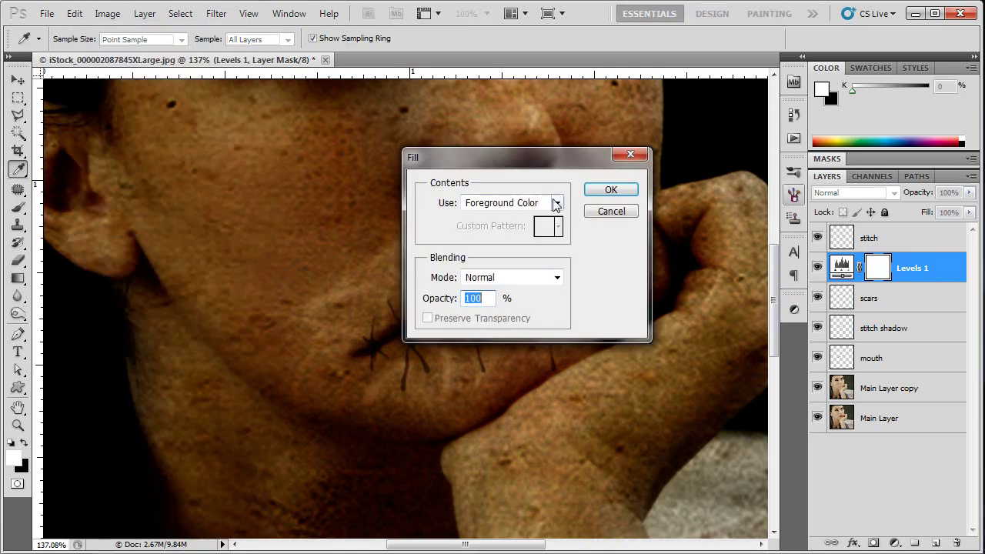
left_click(557, 203)
left_click(523, 316)
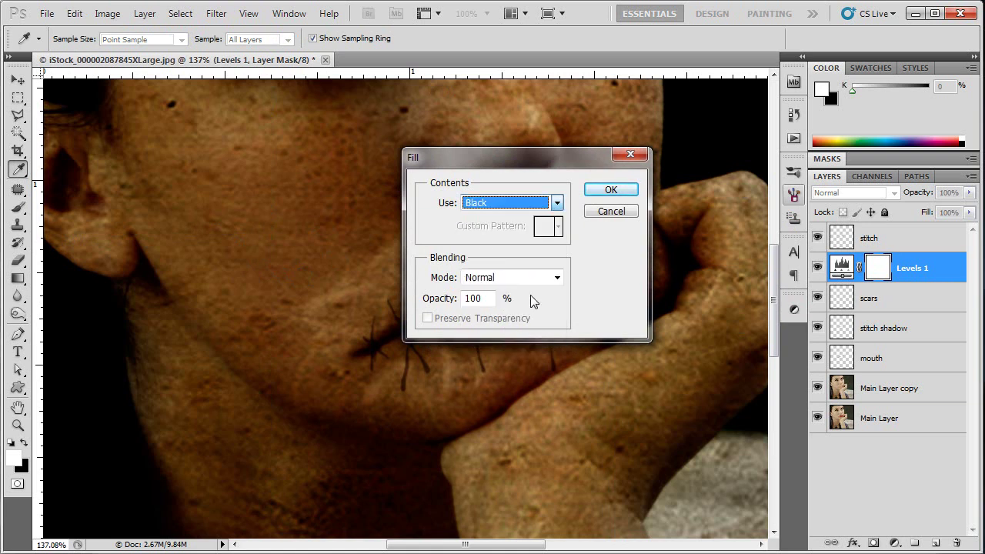
left_click(612, 192)
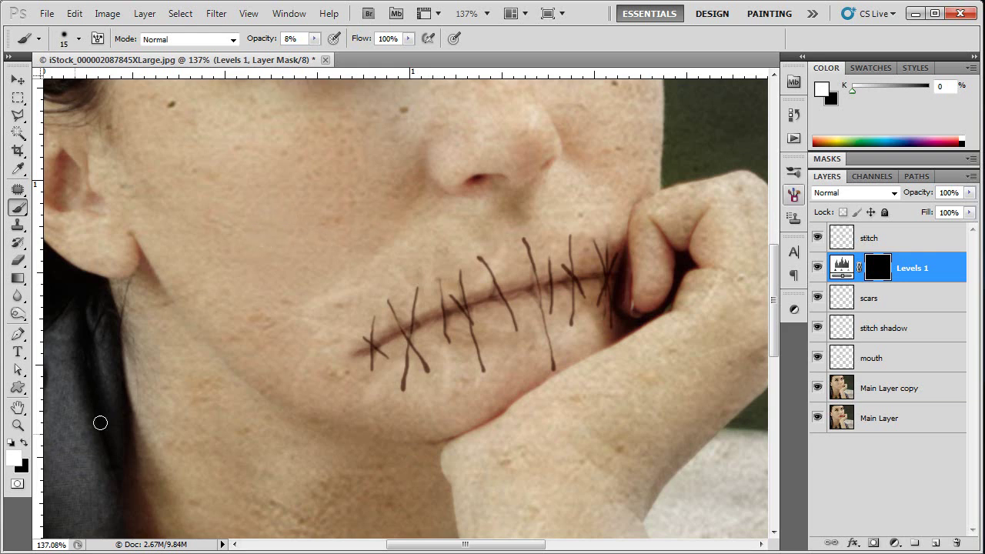
key("ctrl+space")
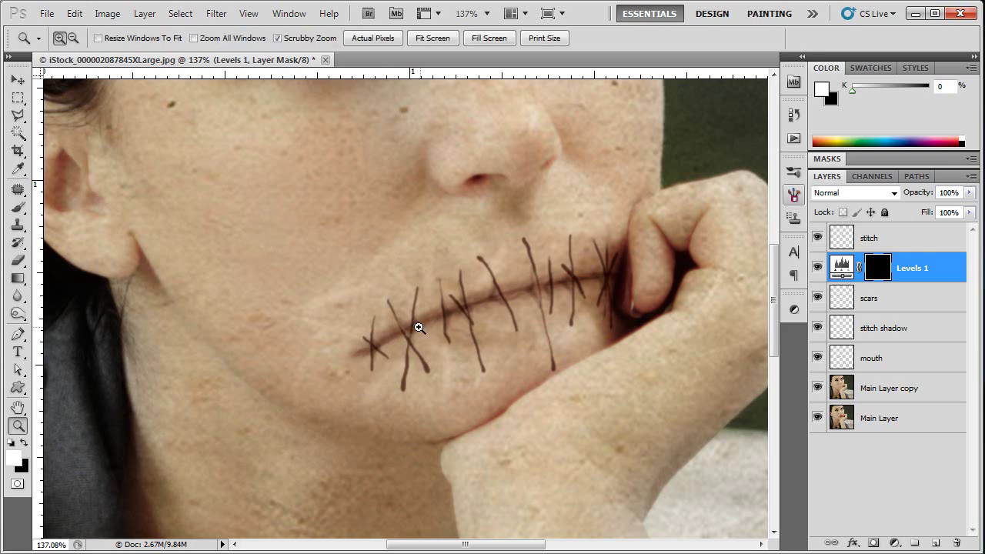
Step: Paint white at 8% opacity with a 25 px brush on the Levels mask over the upper stitch ends
left_click(414, 326, "ctrl")
left_click_drag(511, 309, 457, 319)
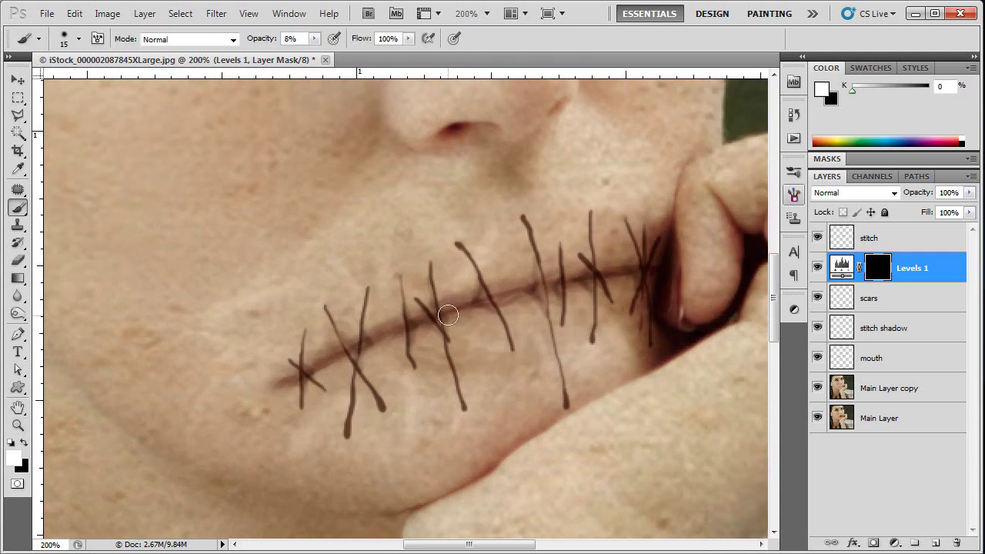
key("bracketright")
key("bracketright")
key("bracketleft")
left_click(366, 292)
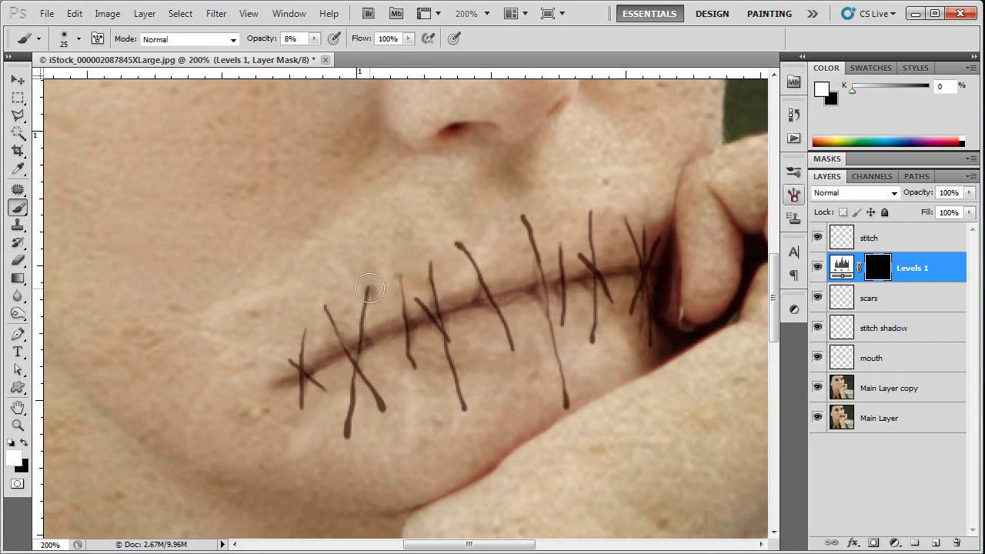
left_click_drag(404, 290, 412, 319)
left_click_drag(362, 299, 371, 338)
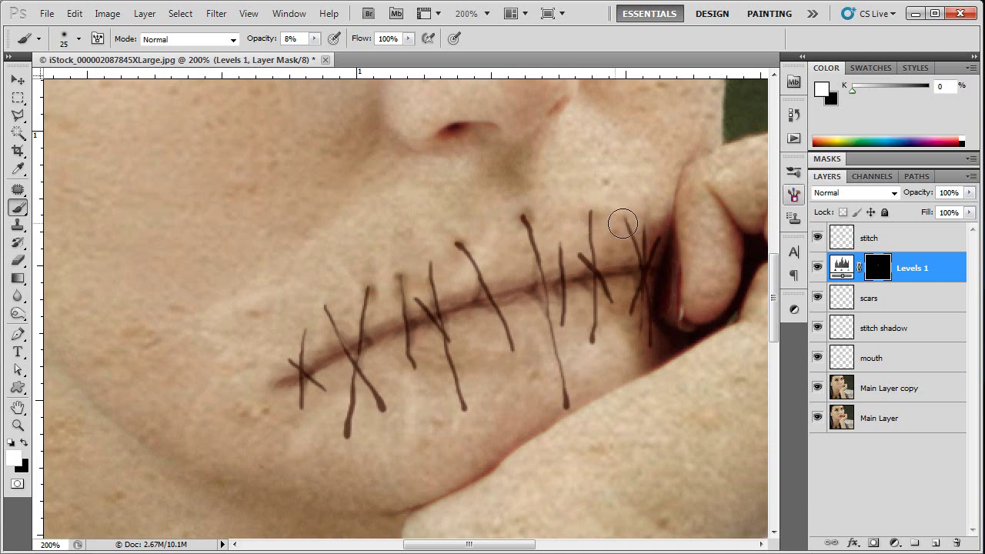
Step: Paint the Levels mask over the lower stitch ends and the leftmost stitches with 15 and 10 px brushes to darken the holes
key("bracketleft")
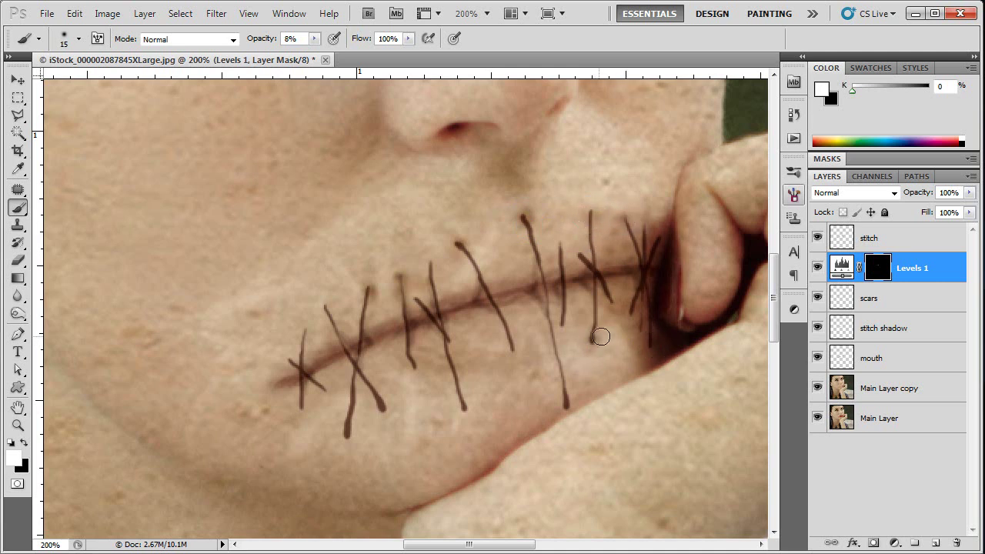
mouse_move(556, 416)
left_mouse_down()
mouse_move(549, 362)
mouse_move(562, 397)
left_mouse_up()
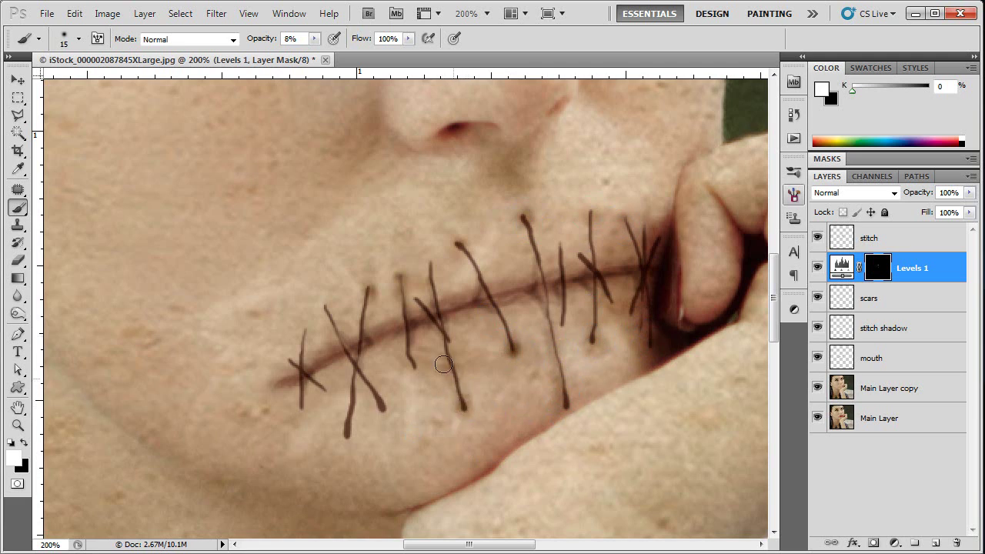
left_click_drag(377, 415, 380, 407)
left_click_drag(415, 363, 415, 363)
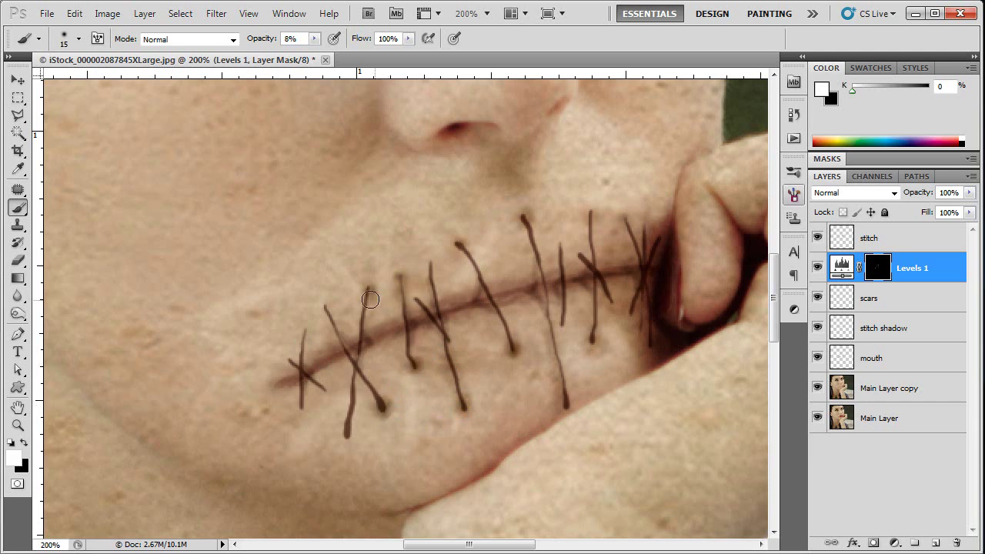
left_click_drag(325, 309, 328, 306)
mouse_move(299, 352)
left_mouse_down()
mouse_move(304, 332)
mouse_move(308, 341)
mouse_move(285, 356)
mouse_move(323, 389)
left_mouse_up()
key("bracketleft")
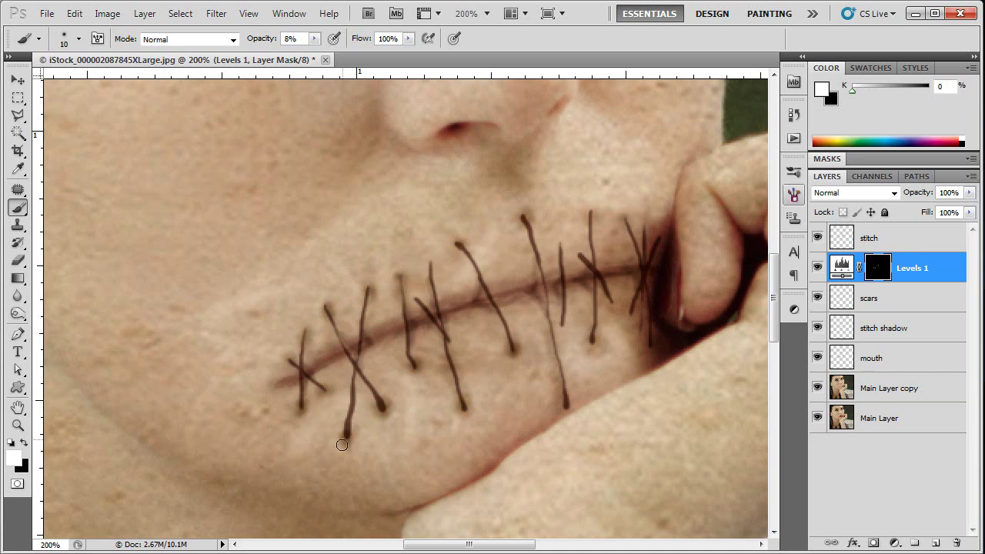
Step: Add a new layer above the Levels adjustment layer and name it red
key("z")
left_click(433, 367, "alt")
left_click(425, 407, "alt")
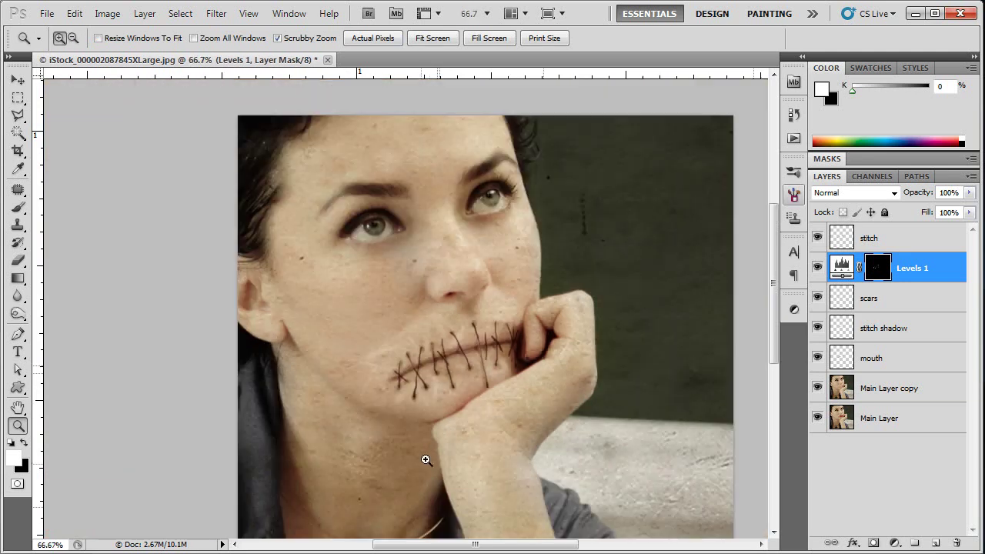
left_click(464, 373)
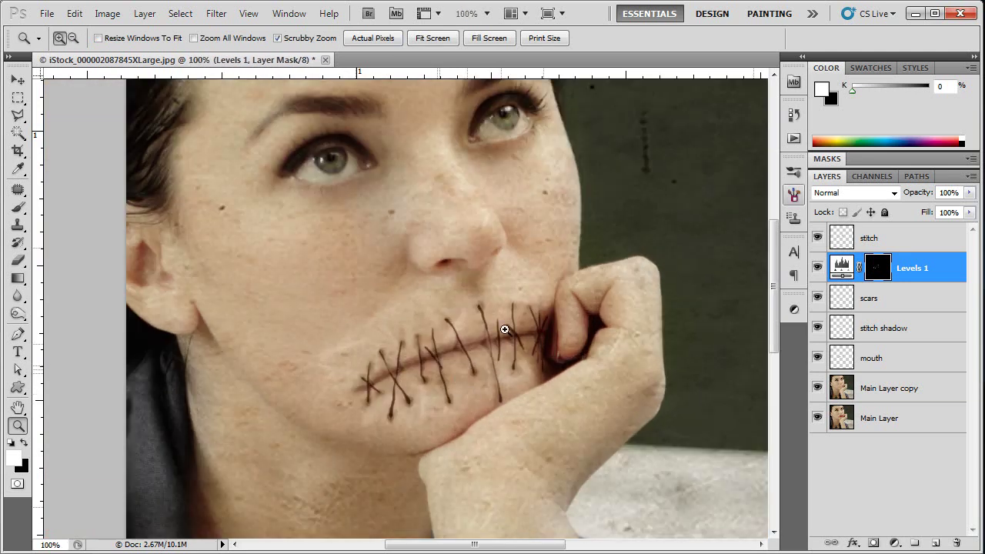
left_click(460, 386)
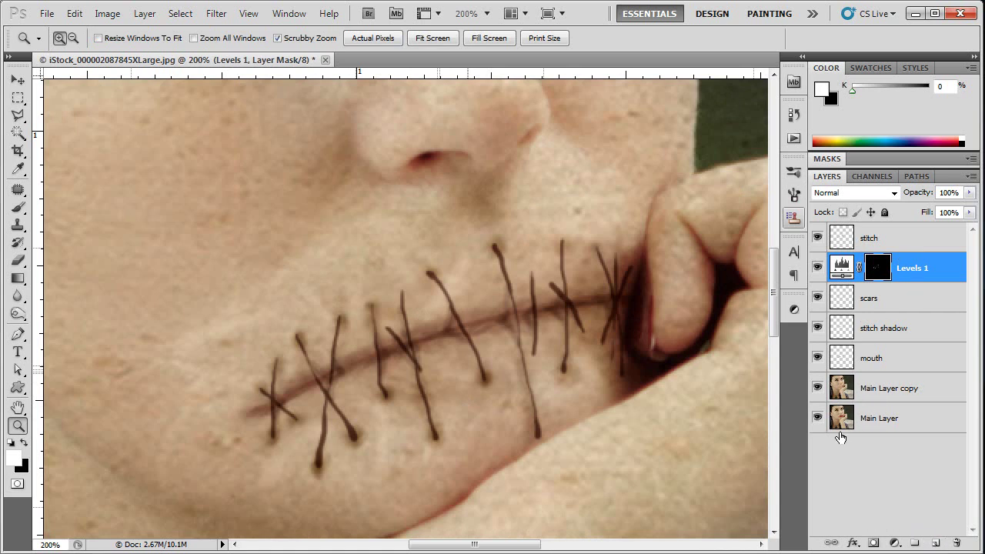
left_click(935, 543)
double_click(877, 270)
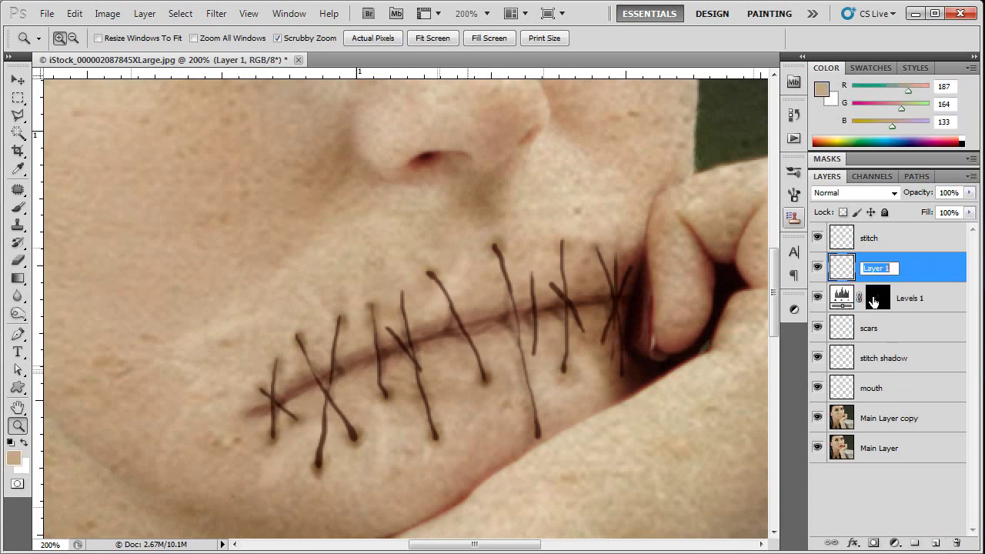
type("red")
key("Return")
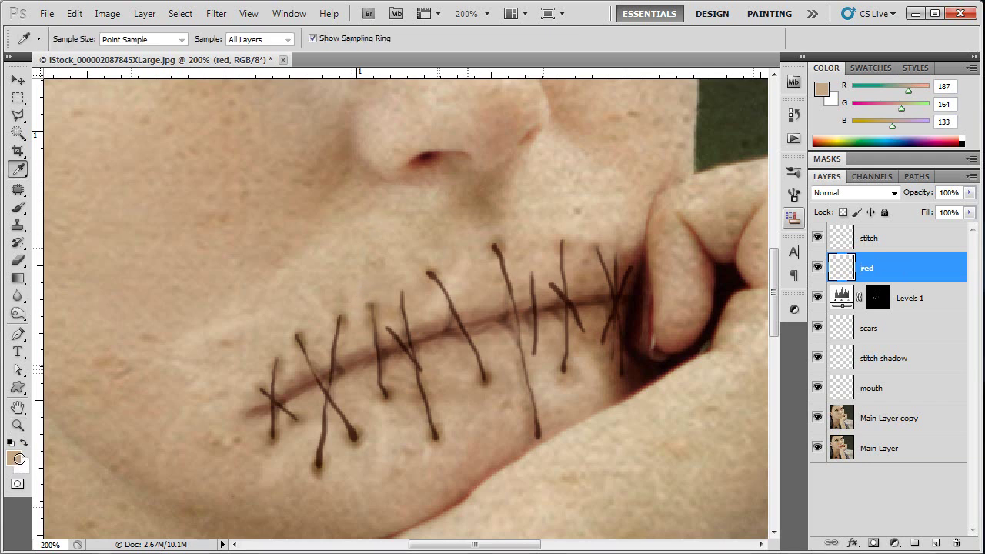
Step: Set the foreground colour to dark red, RGB 117, 12, 12
left_click(14, 458)
left_click_drag(667, 351, 666, 313)
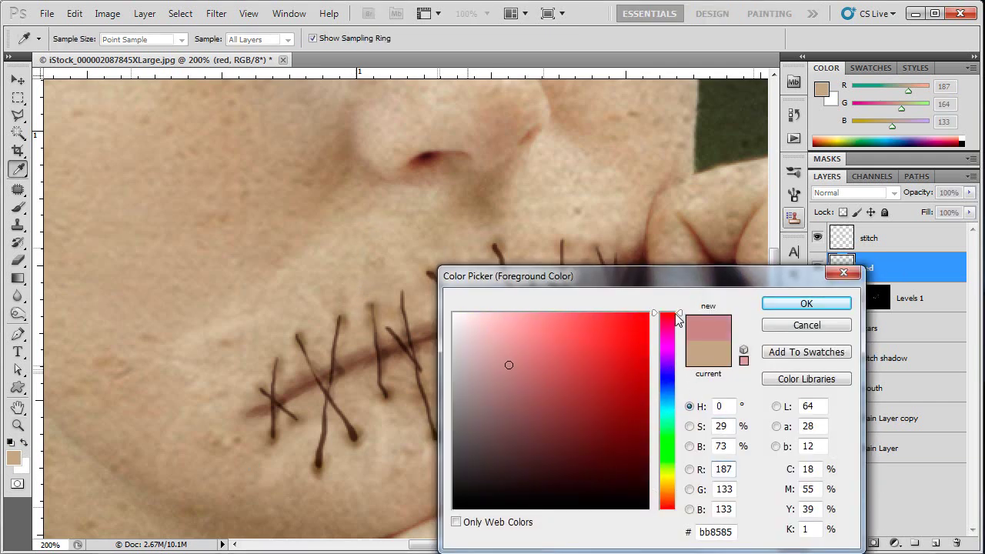
mouse_move(600, 378)
left_mouse_down()
mouse_move(626, 415)
mouse_move(636, 407)
mouse_move(628, 419)
left_mouse_up()
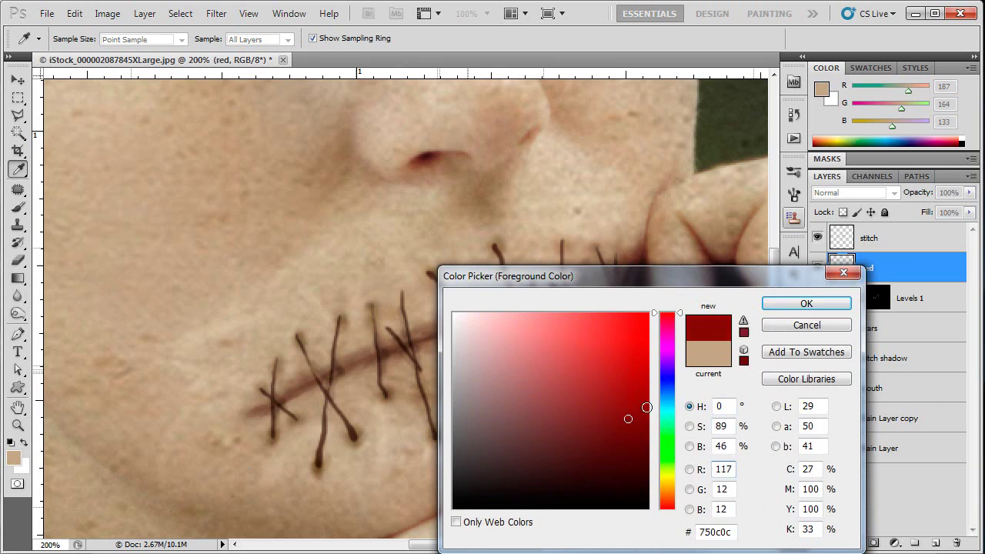
left_click(805, 304)
Step: Set the red layer's blend mode to Multiply and dab dark red on the central upper stitch ends with a 20 px brush
key("z")
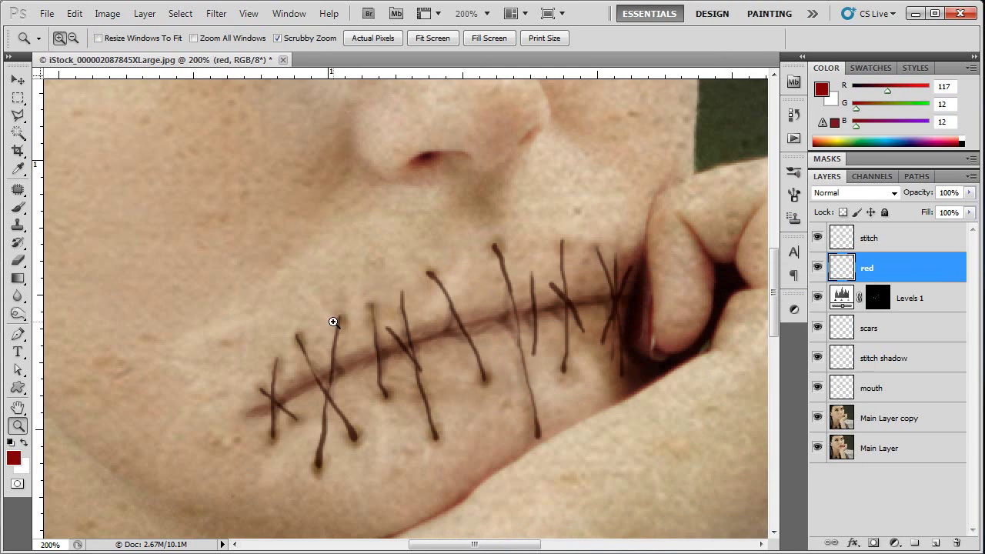
key("b")
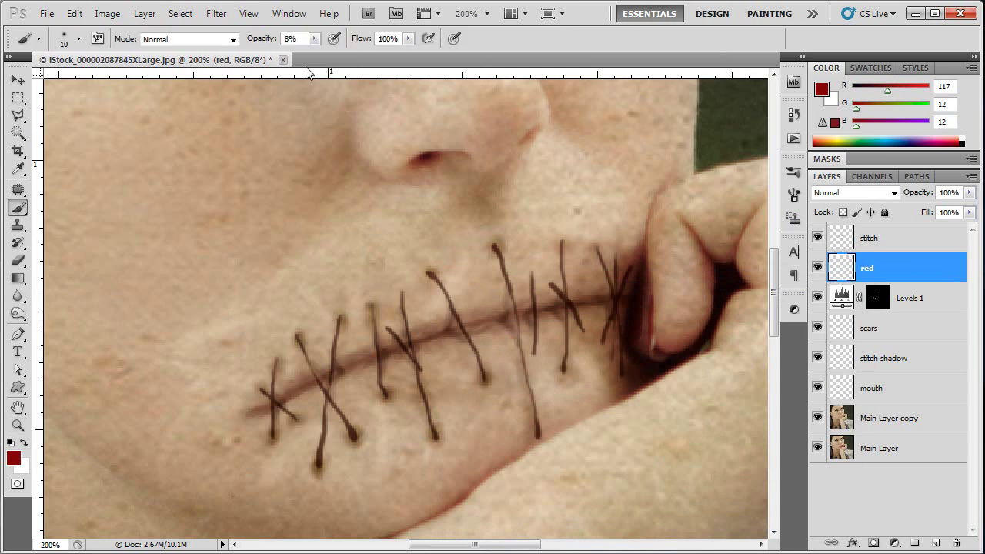
left_click(885, 193)
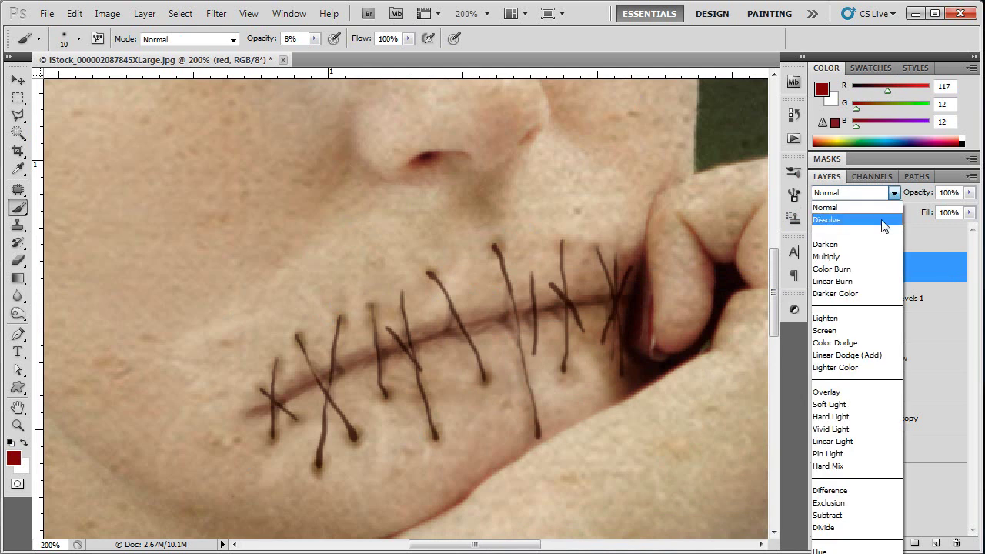
left_click(879, 254)
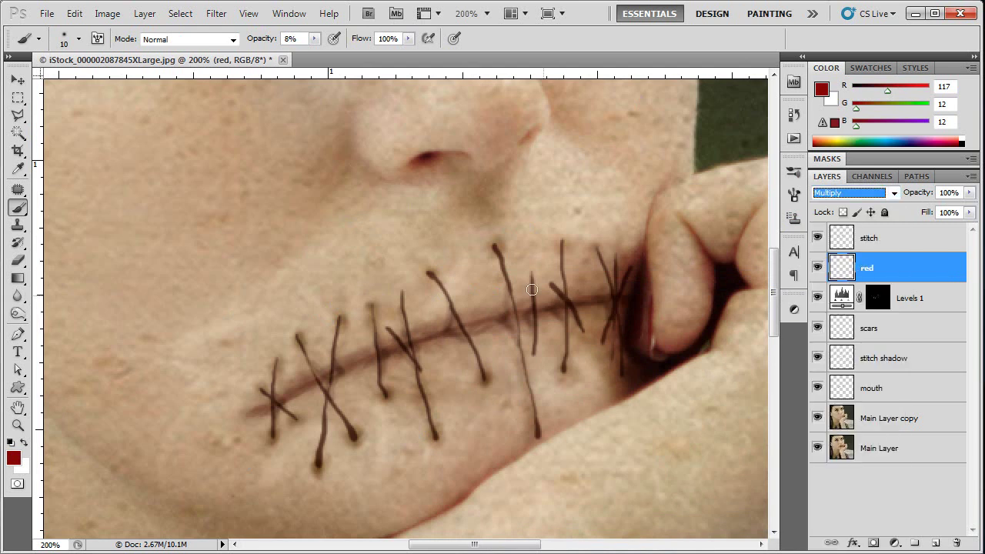
key("bracketright")
left_click_drag(432, 277, 428, 272)
left_click(430, 273)
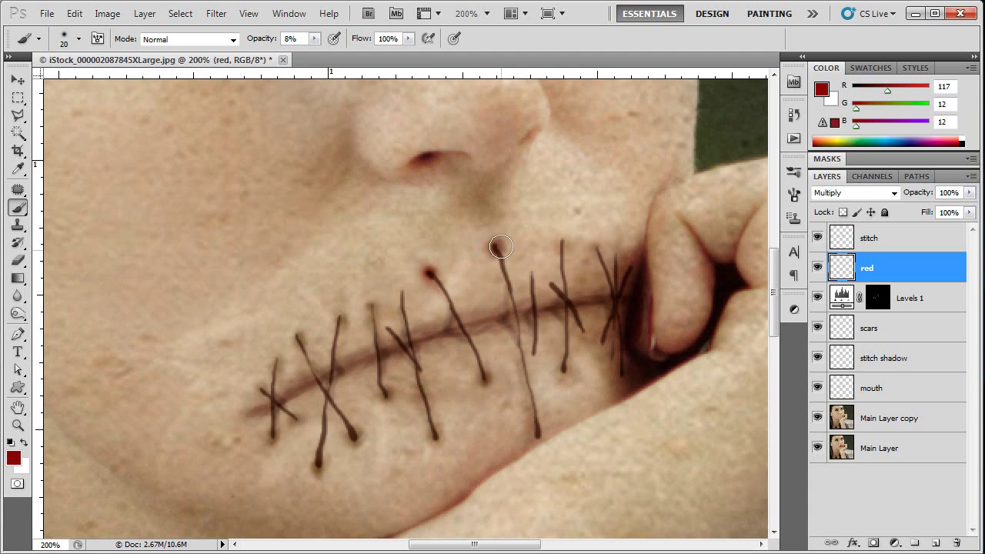
Step: Dab dark red at 8% opacity on the remaining stitch ends on both sides of the mouth with brushes between 9 and 15 px
key("bracketleft")
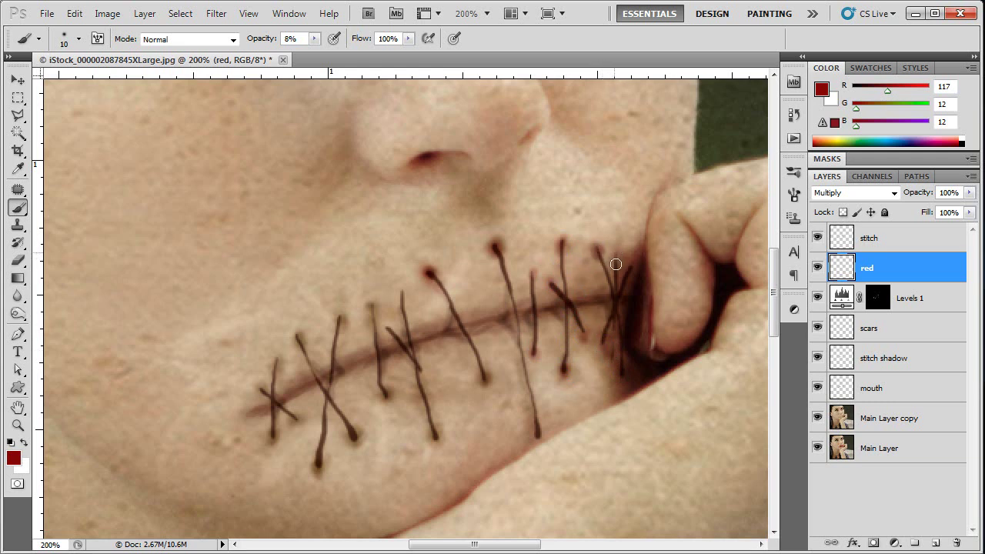
key("bracketright")
mouse_move(400, 300)
left_mouse_down()
mouse_move(413, 369)
mouse_move(429, 372)
mouse_move(419, 376)
mouse_move(407, 356)
mouse_move(438, 436)
left_mouse_up()
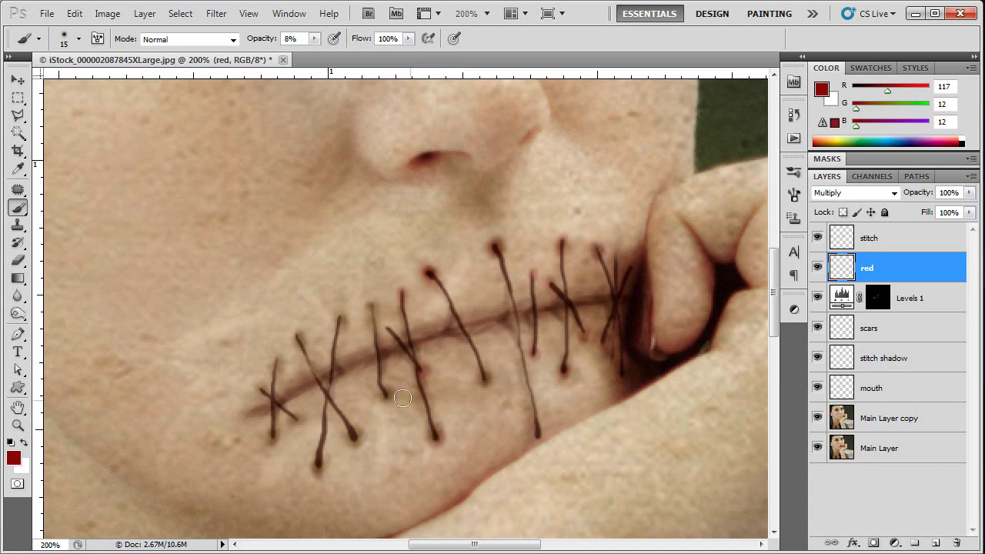
mouse_move(388, 399)
left_mouse_down()
mouse_move(364, 331)
mouse_move(371, 308)
mouse_move(376, 357)
mouse_move(343, 348)
mouse_move(339, 317)
mouse_move(332, 404)
mouse_move(357, 437)
mouse_move(351, 443)
mouse_move(358, 439)
mouse_move(341, 420)
mouse_move(330, 467)
mouse_move(317, 461)
mouse_move(311, 473)
mouse_move(324, 461)
mouse_move(315, 458)
mouse_move(317, 467)
mouse_move(332, 393)
left_mouse_up()
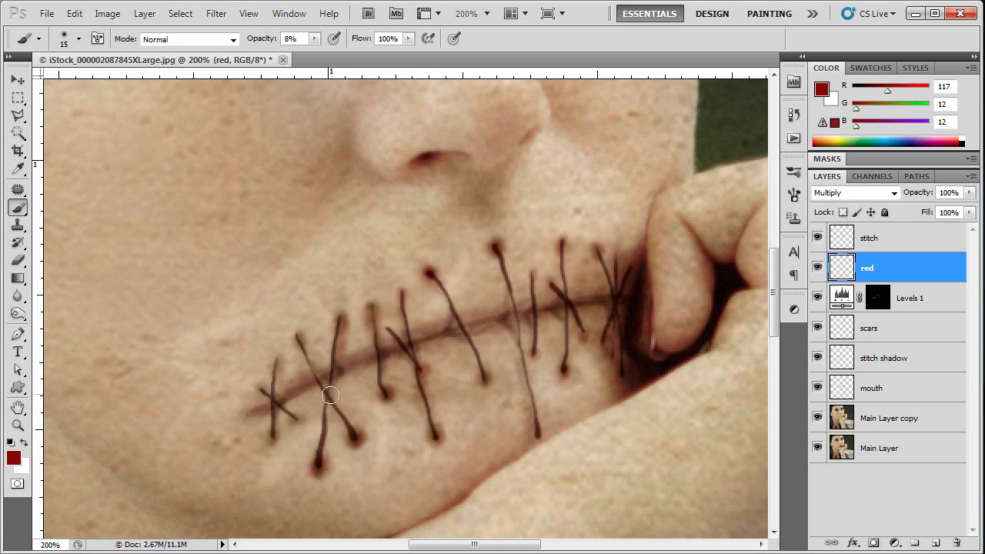
left_click_drag(293, 343, 297, 340)
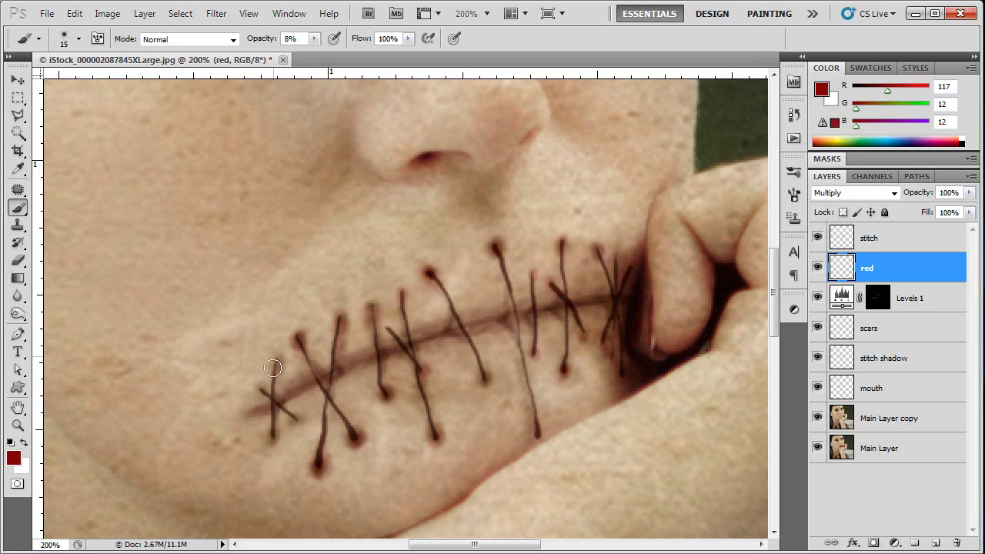
key("bracketleft")
key("bracketleft")
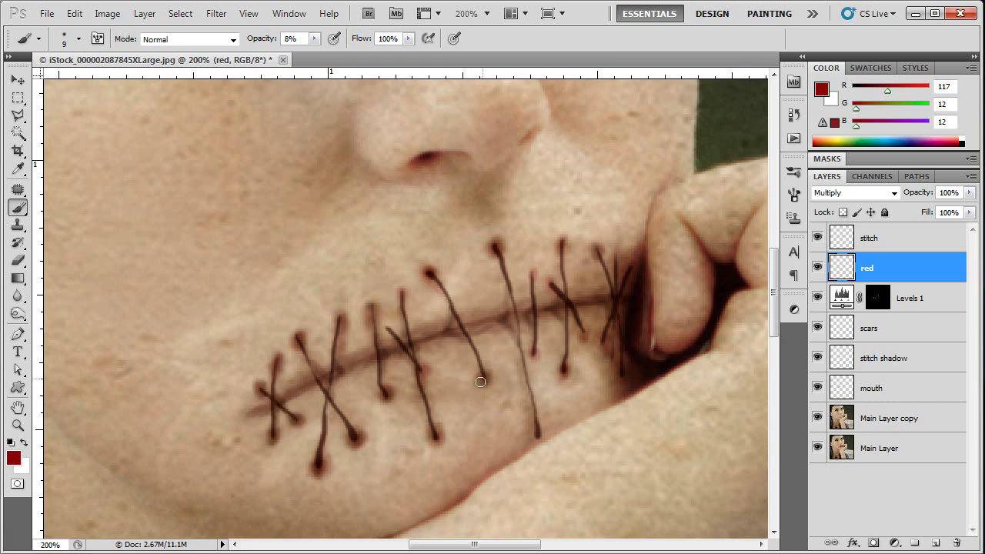
Step: Paint faint dark red along the mouth line and the skin between the stitches with a larger brush
key("bracketright")
key("bracketright")
key("bracketright")
mouse_move(335, 390)
left_mouse_down()
mouse_move(542, 342)
mouse_move(473, 349)
mouse_move(593, 314)
mouse_move(491, 338)
mouse_move(494, 326)
mouse_move(333, 386)
mouse_move(443, 333)
mouse_move(436, 346)
mouse_move(495, 324)
mouse_move(621, 306)
mouse_move(579, 321)
mouse_move(582, 303)
mouse_move(548, 309)
mouse_move(548, 285)
mouse_move(523, 292)
left_mouse_up()
mouse_move(595, 271)
left_mouse_down()
mouse_move(597, 301)
mouse_move(616, 279)
mouse_move(606, 340)
mouse_move(587, 325)
mouse_move(615, 373)
mouse_move(597, 345)
mouse_move(606, 316)
mouse_move(525, 329)
mouse_move(462, 377)
mouse_move(495, 363)
mouse_move(452, 372)
mouse_move(452, 381)
mouse_move(492, 372)
mouse_move(466, 365)
mouse_move(389, 505)
mouse_move(400, 394)
mouse_move(360, 395)
mouse_move(332, 436)
mouse_move(352, 436)
mouse_move(335, 396)
mouse_move(298, 426)
mouse_move(303, 407)
mouse_move(267, 422)
mouse_move(294, 374)
mouse_move(288, 385)
mouse_move(285, 360)
mouse_move(329, 357)
mouse_move(379, 324)
mouse_move(403, 335)
mouse_move(457, 439)
mouse_move(422, 317)
mouse_move(447, 292)
mouse_move(471, 303)
mouse_move(517, 253)
mouse_move(498, 268)
mouse_move(513, 420)
left_mouse_up()
Step: Add a Curves adjustment layer above the red layer, lowering the shadows and placing a point at input 158, output 137
key("z")
left_click(451, 361, "alt")
left_click(450, 361, "alt")
left_click(447, 513, "alt")
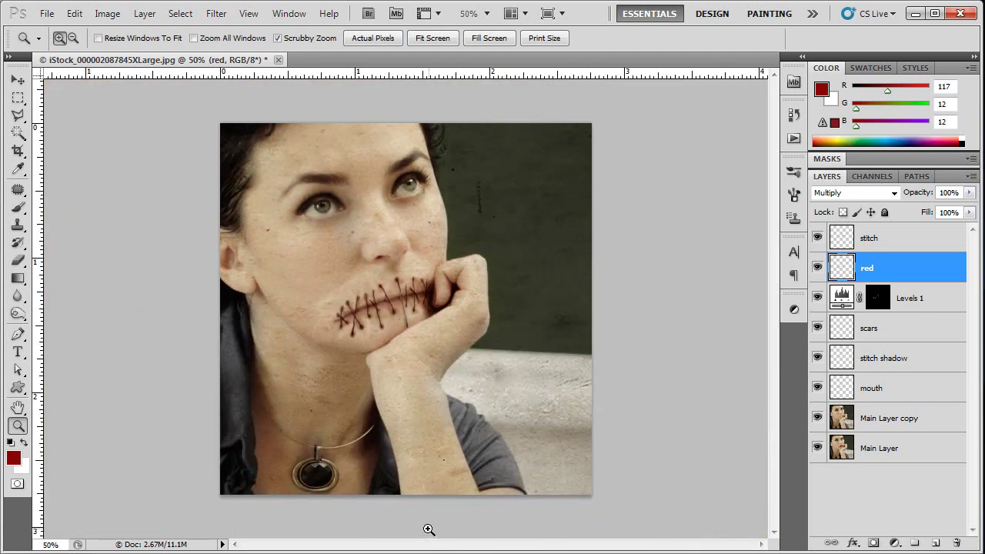
left_click_drag(373, 294, 424, 333)
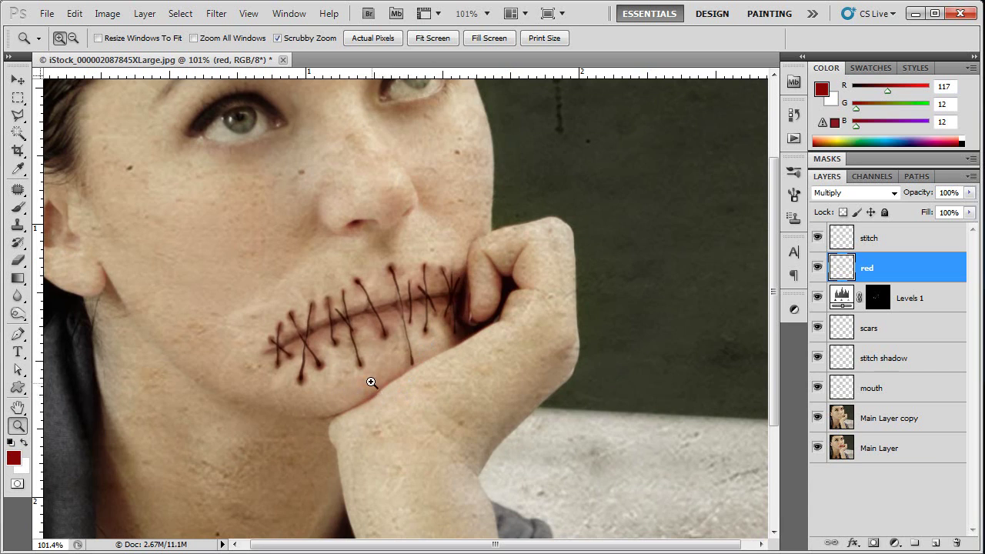
left_click(886, 544)
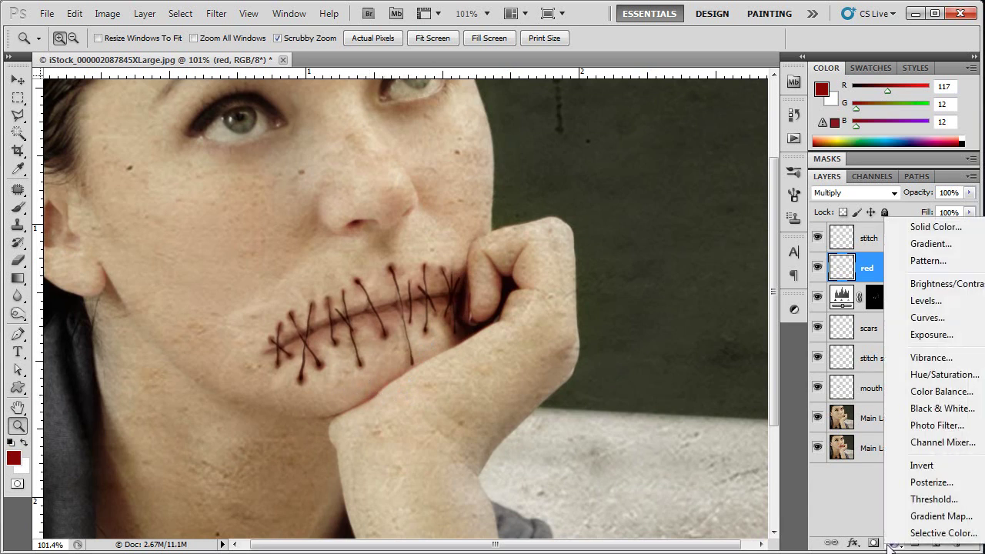
left_click(924, 319)
left_click_drag(677, 432, 678, 437)
left_click(725, 393)
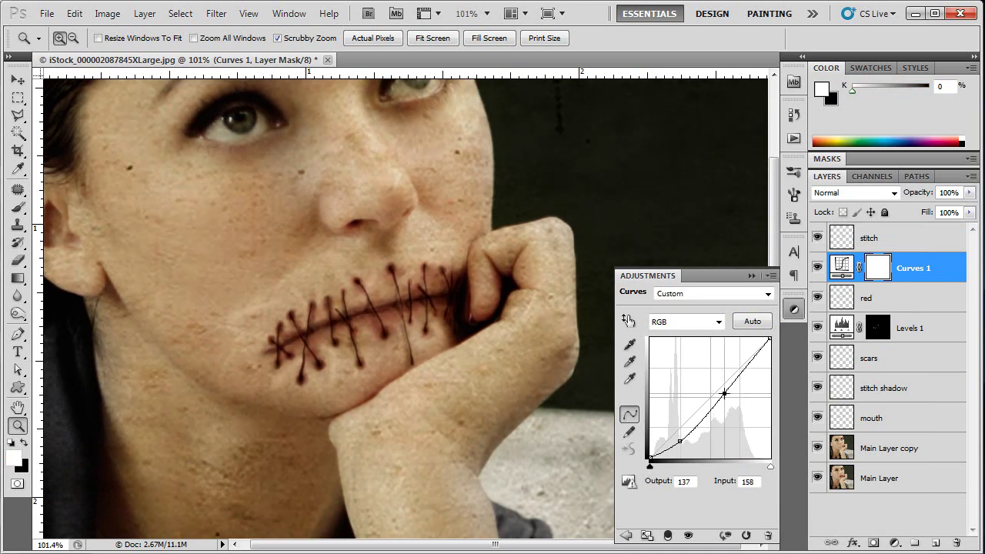
left_click(751, 276)
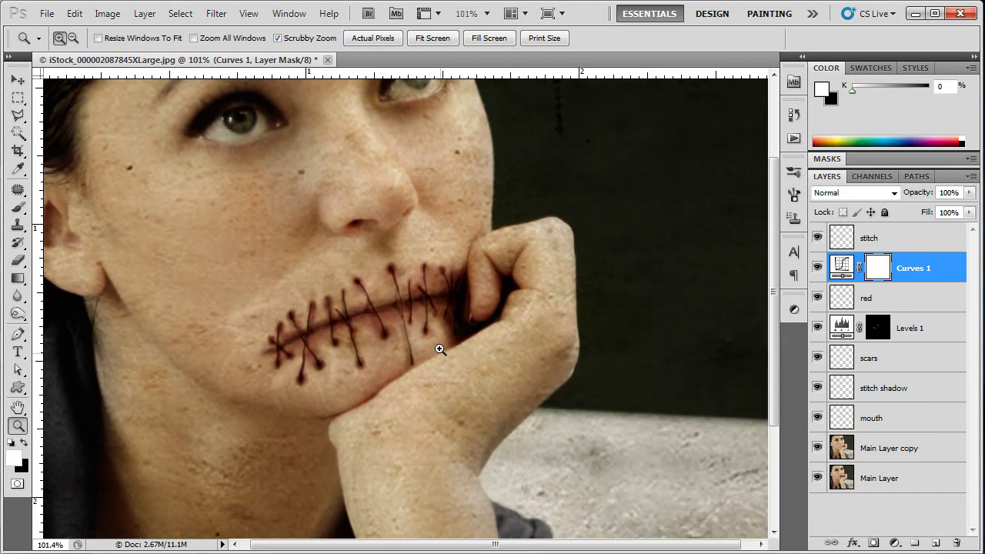
Step: Burn the skin around the mouth, cheeks and jaw on Main Layer copy with a 40 px Burn tool, Midtones range, 15% exposure
left_click(883, 448)
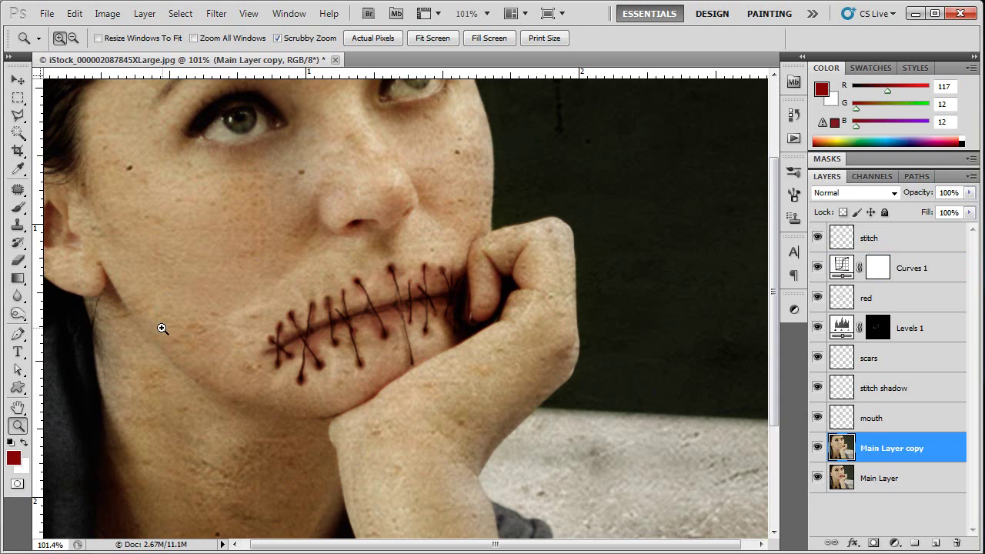
key("o")
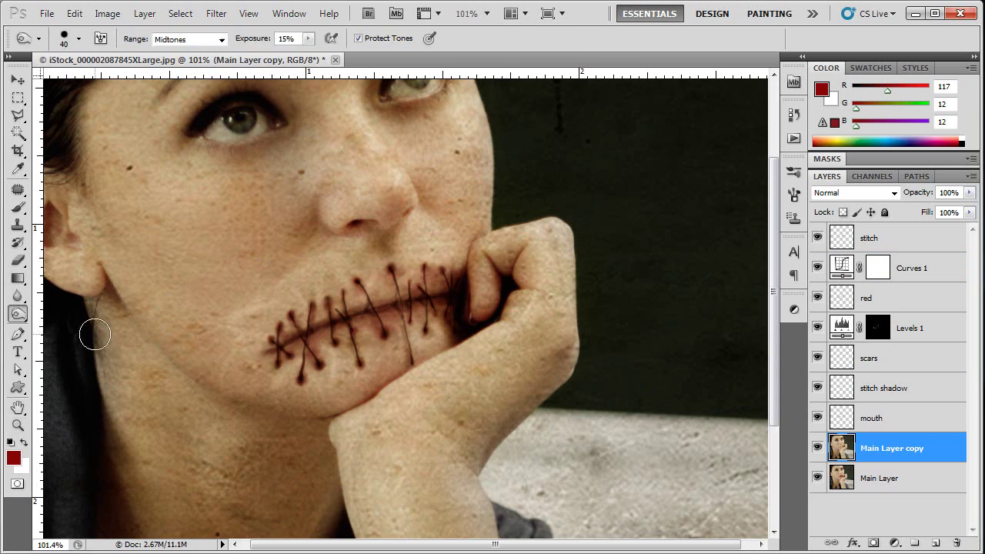
left_click(15, 317)
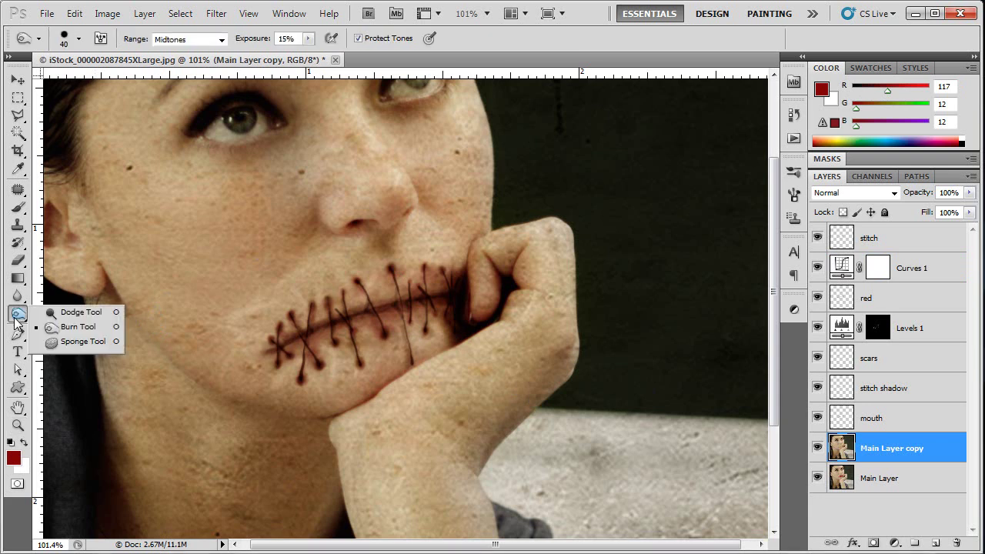
left_click(62, 327)
left_click(219, 39)
left_click(173, 67)
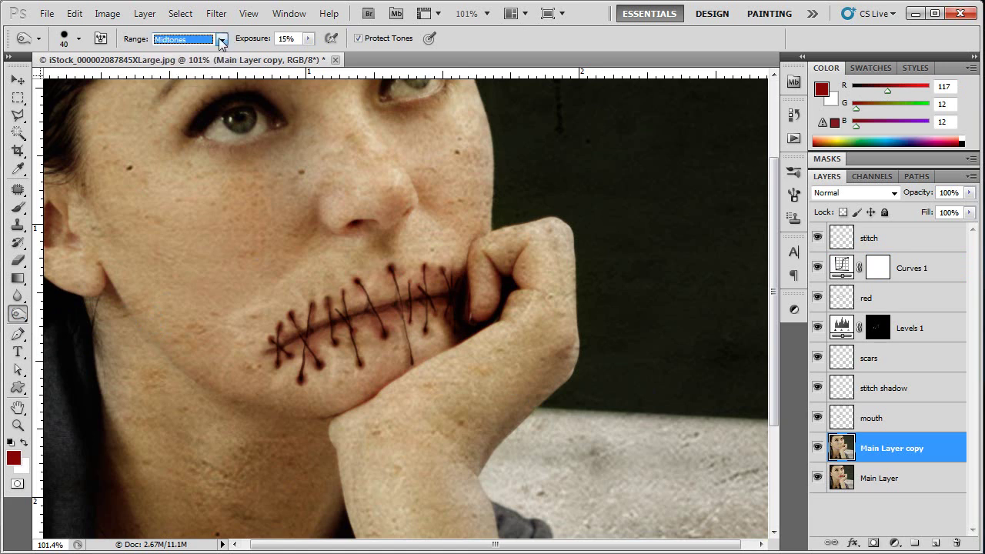
mouse_move(331, 326)
left_mouse_down()
mouse_move(305, 344)
mouse_move(399, 323)
mouse_move(352, 350)
mouse_move(374, 348)
mouse_move(364, 356)
mouse_move(442, 326)
mouse_move(425, 313)
mouse_move(443, 281)
mouse_move(344, 291)
mouse_move(328, 313)
mouse_move(314, 301)
mouse_move(251, 335)
mouse_move(303, 295)
mouse_move(218, 358)
mouse_move(347, 369)
mouse_move(301, 381)
mouse_move(340, 374)
left_mouse_up()
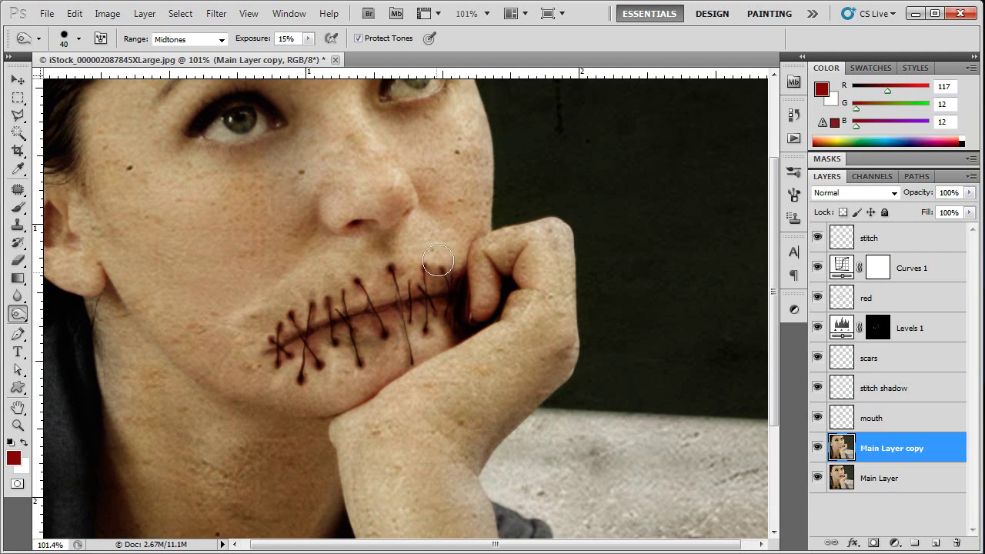
mouse_move(444, 226)
left_mouse_down()
mouse_move(477, 203)
mouse_move(465, 182)
mouse_move(475, 157)
mouse_move(428, 193)
mouse_move(466, 135)
left_mouse_up()
mouse_move(417, 298)
left_mouse_down()
mouse_move(379, 298)
mouse_move(335, 318)
mouse_move(363, 300)
mouse_move(289, 363)
mouse_move(276, 385)
mouse_move(289, 397)
mouse_move(434, 315)
mouse_move(391, 343)
mouse_move(311, 331)
mouse_move(271, 352)
mouse_move(283, 355)
mouse_move(269, 358)
mouse_move(282, 386)
mouse_move(261, 399)
mouse_move(314, 357)
mouse_move(287, 359)
mouse_move(294, 354)
mouse_move(295, 473)
mouse_move(345, 363)
mouse_move(367, 375)
mouse_move(444, 337)
mouse_move(330, 403)
mouse_move(186, 393)
left_mouse_up()
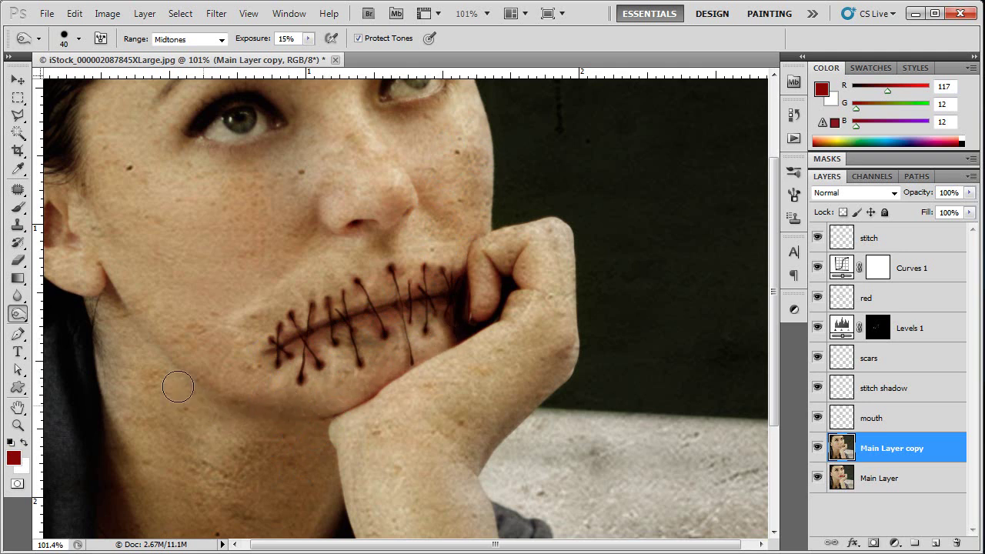
left_click_drag(187, 280, 271, 383)
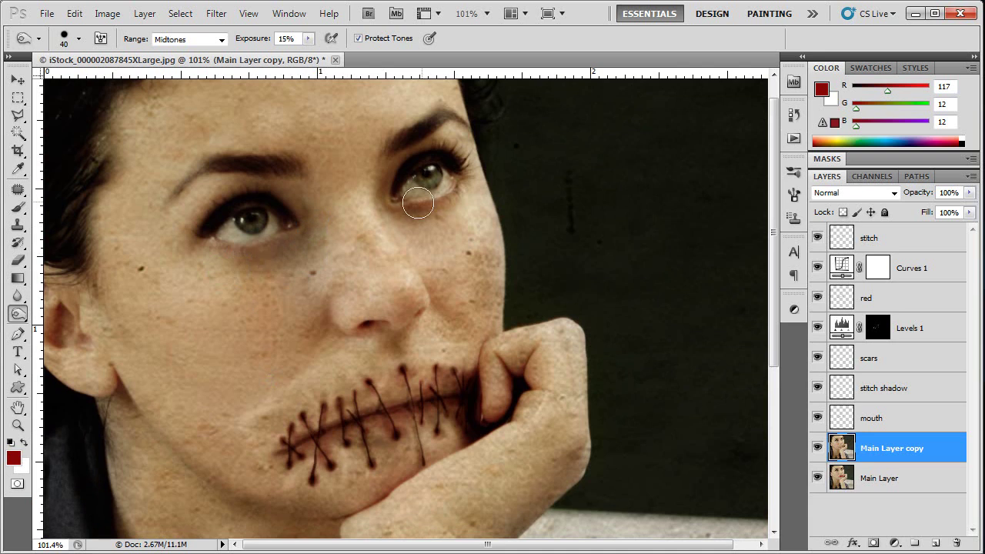
Step: View the whole image and compare the edited result with the original Main Layer shown alone
key("z")
left_click(375, 389, "alt")
left_click(375, 388, "alt")
left_click(356, 460, "alt")
left_click(373, 346, "alt")
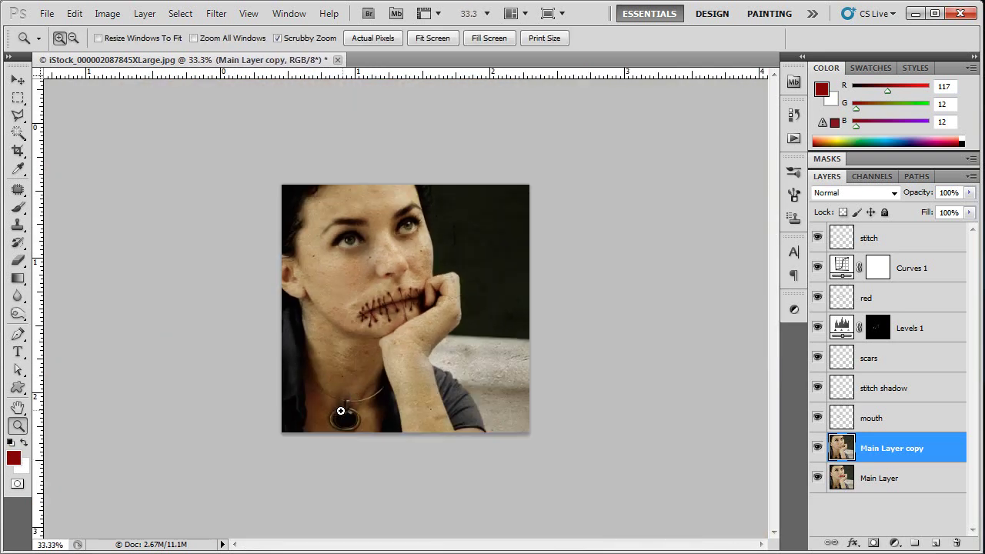
left_click(380, 306)
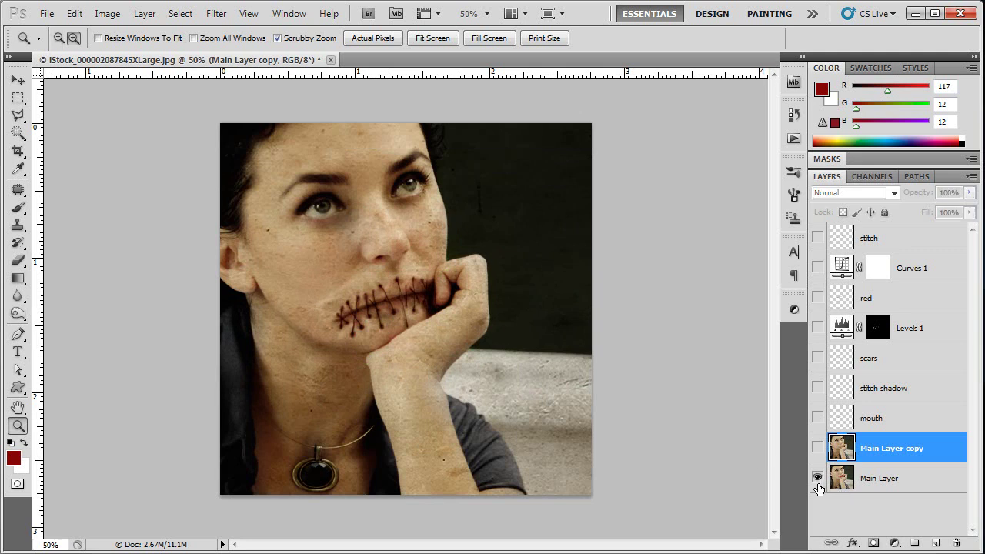
left_click(817, 478, "alt")
left_click(817, 478, "alt")
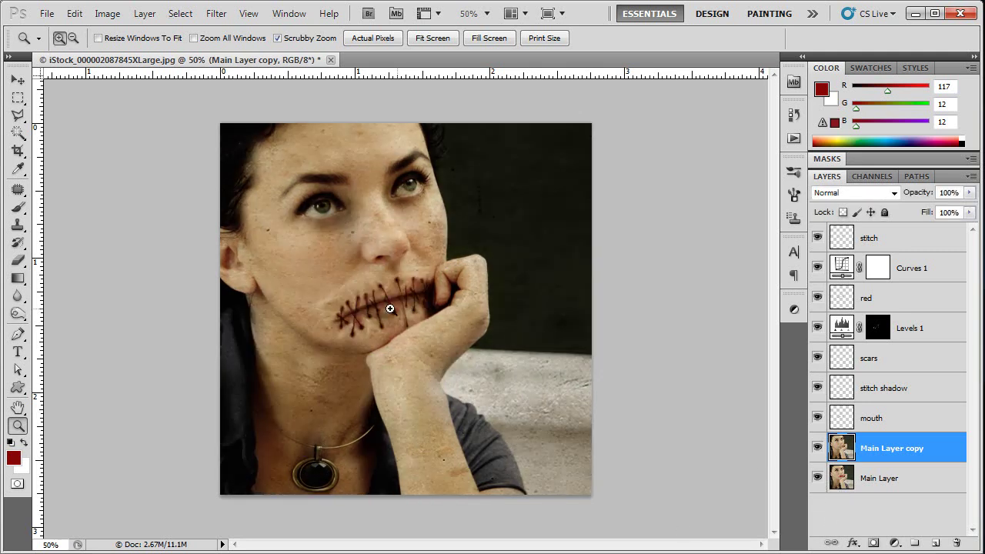
left_click_drag(389, 302, 407, 336)
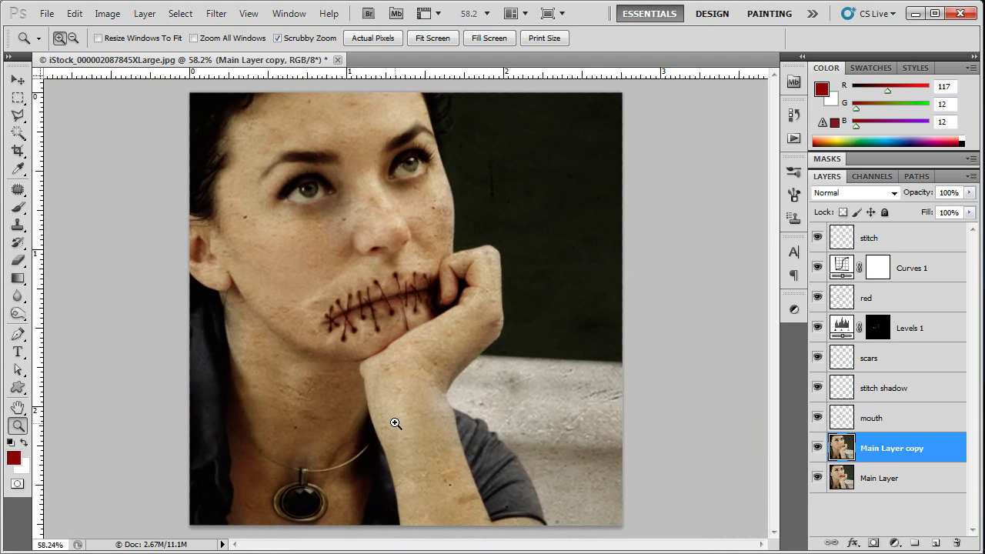